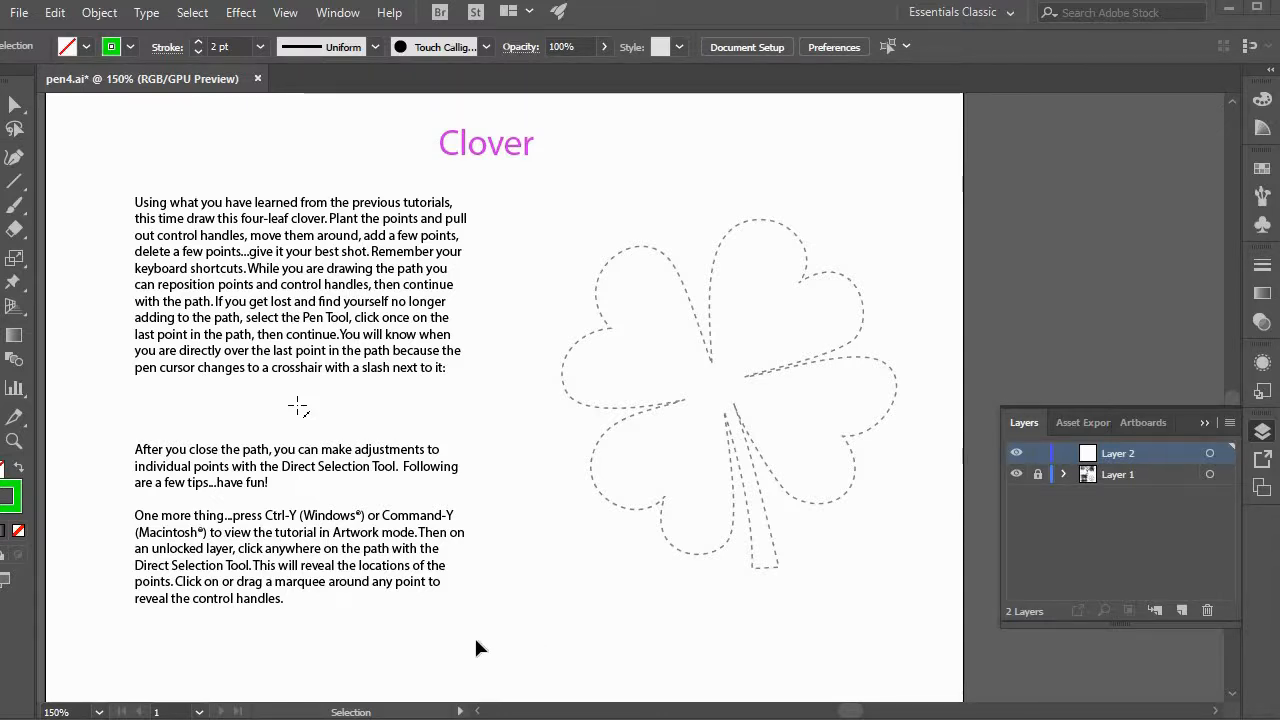
# Trace the first lobe of the upper-right leaf with the Pen tool, from its inner tip over the top to the notch.
pyautogui.press('b')
pyautogui.press('t')
pyautogui.press('p')
pyautogui.scroll(1, 777, 513)
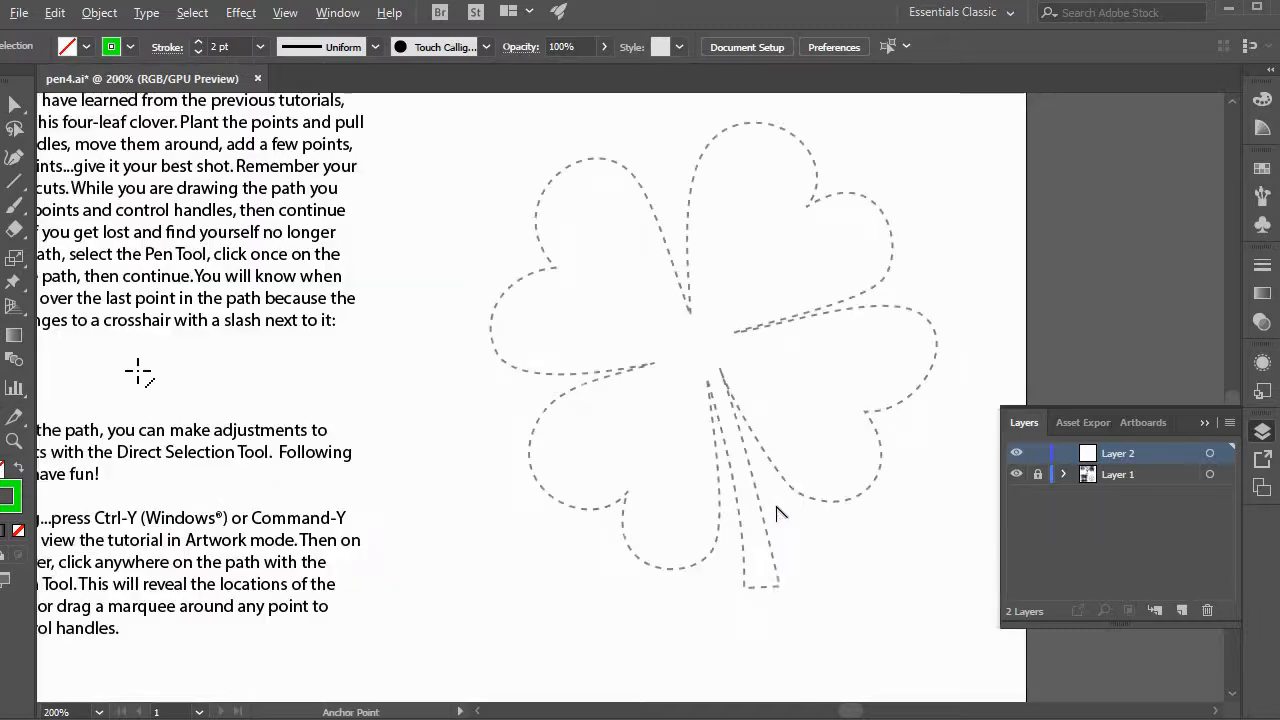
pyautogui.moveTo(836, 417); pyautogui.dragTo(718, 459)
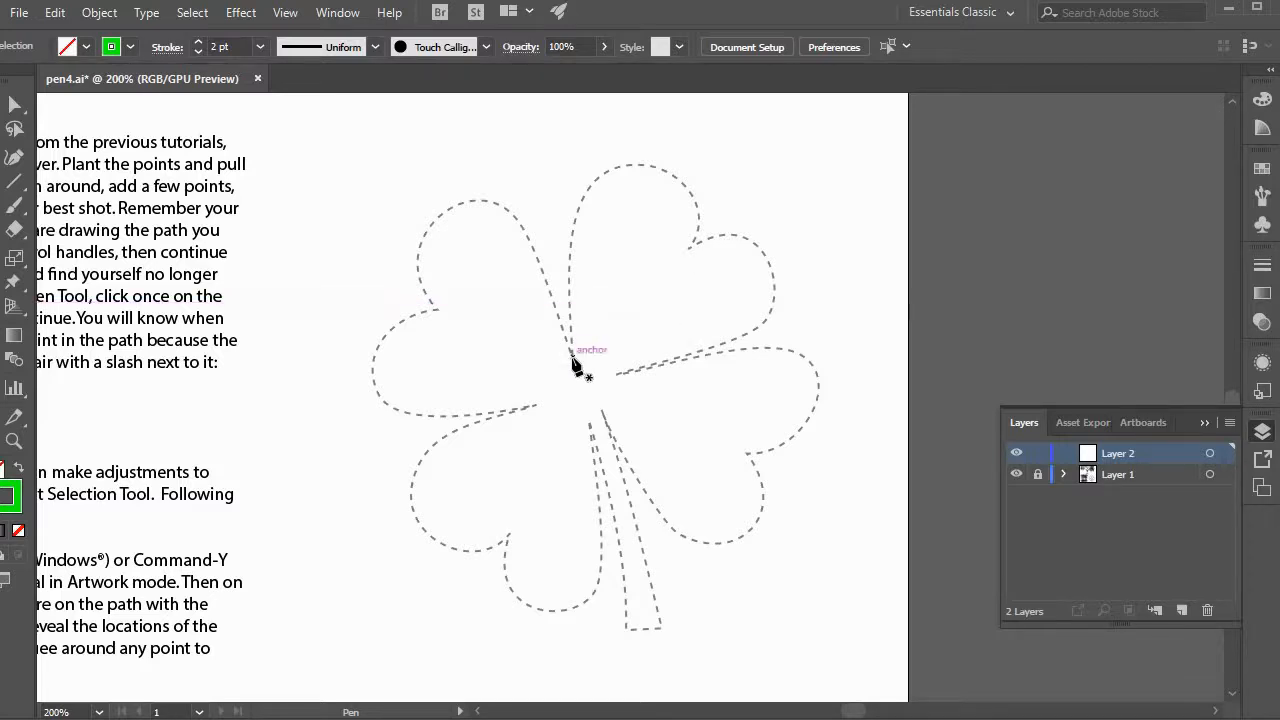
pyautogui.moveTo(564, 260); pyautogui.dragTo(570, 263)
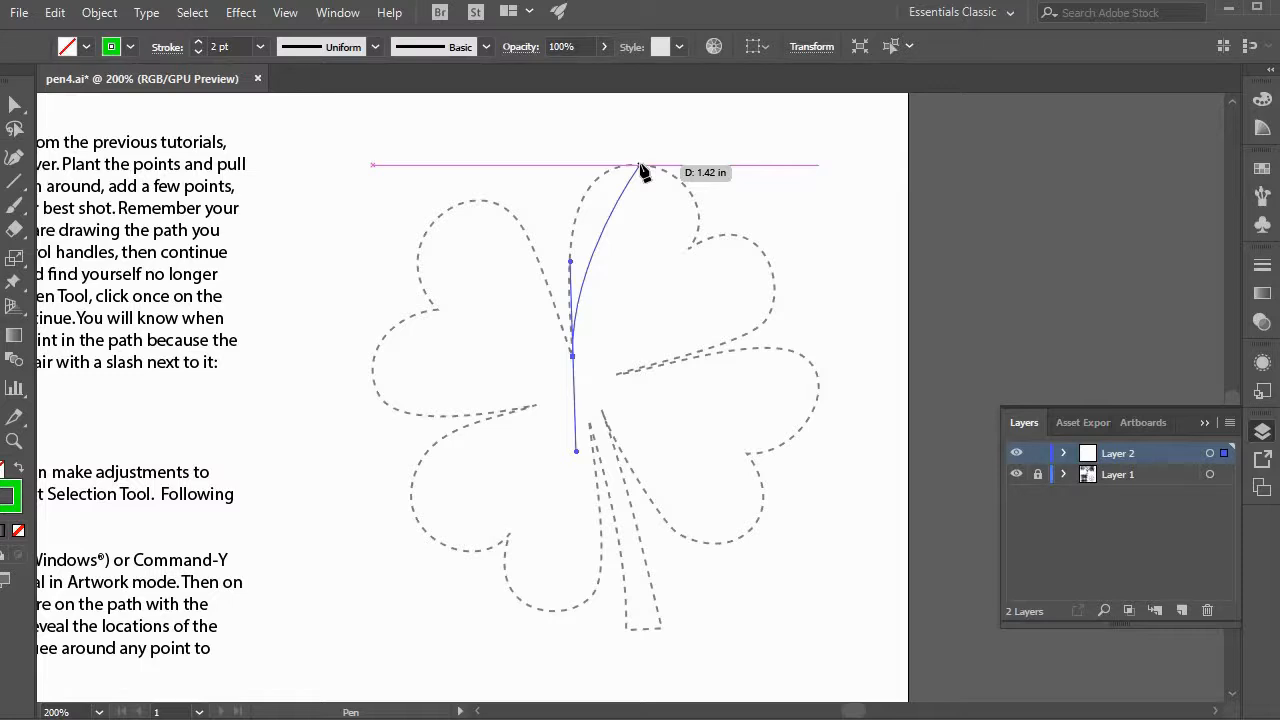
pyautogui.moveTo(640, 164); pyautogui.dragTo(721, 166)
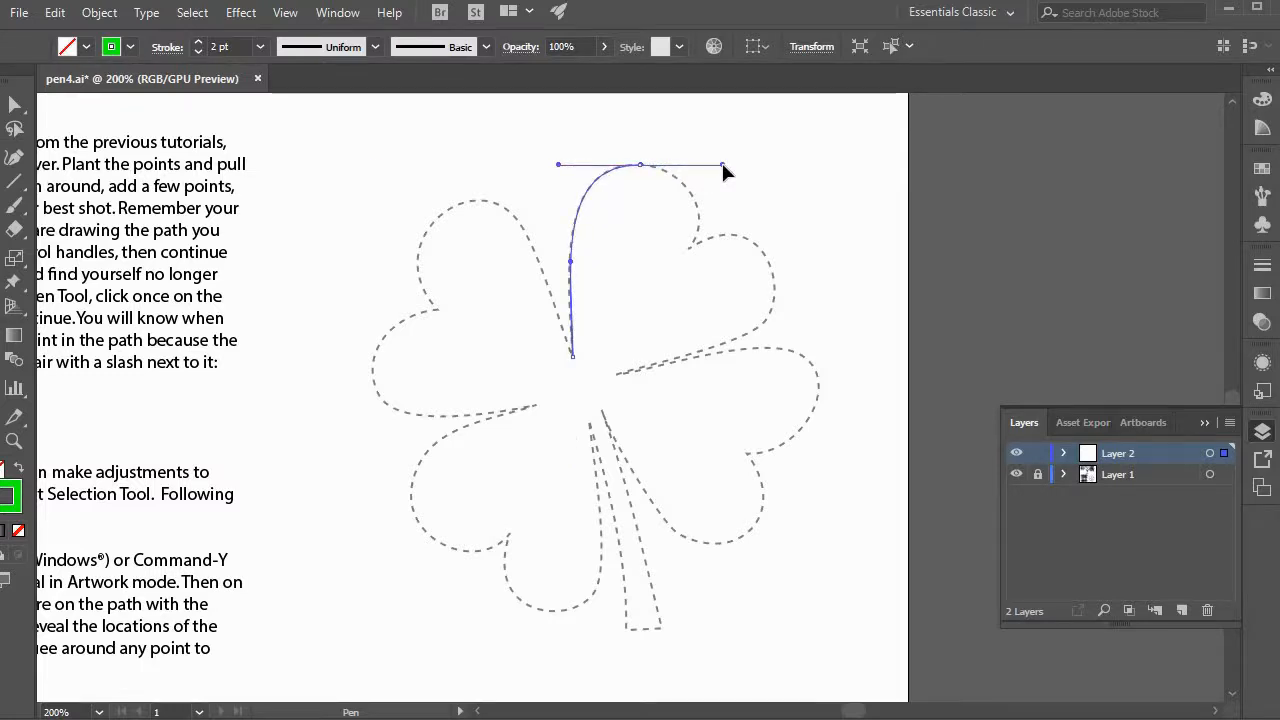
pyautogui.click(680, 257)
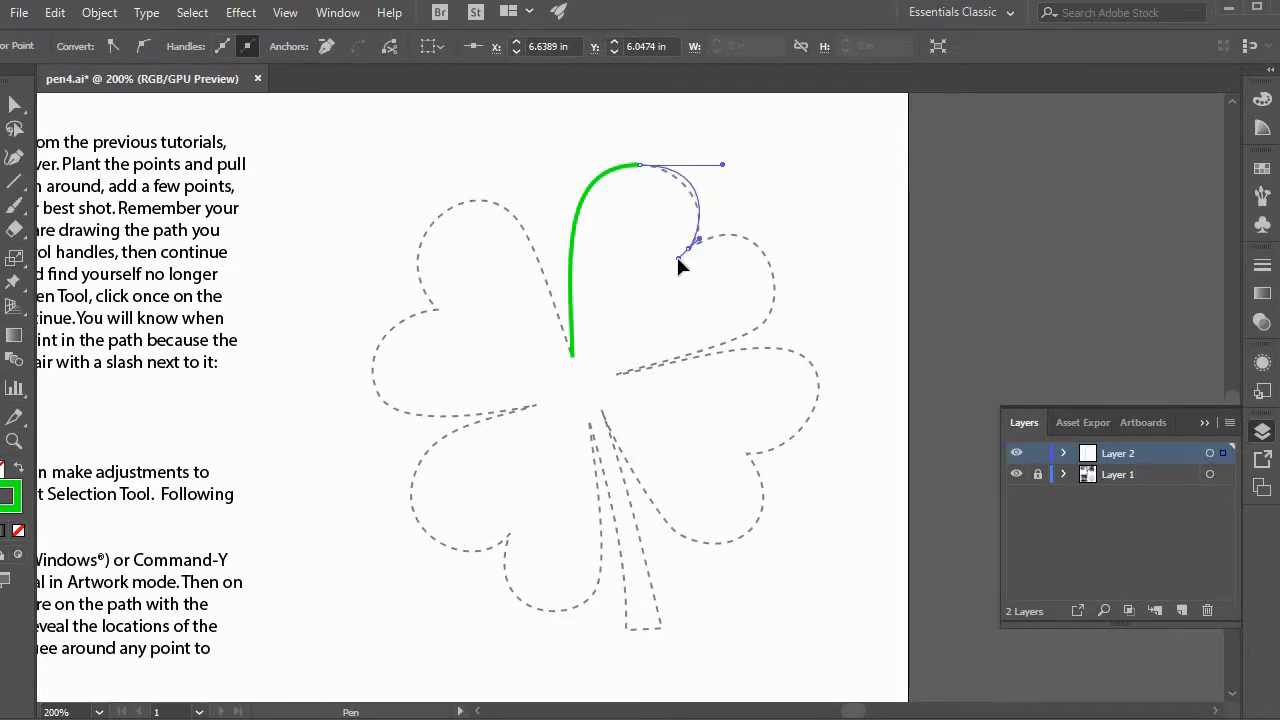
pyautogui.moveTo(672, 263)
pyautogui.mouseDown()
pyautogui.moveTo(661, 268)
pyautogui.moveTo(734, 240)
pyautogui.moveTo(770, 262)
pyautogui.moveTo(772, 299)
pyautogui.moveTo(771, 256)
pyautogui.moveTo(701, 249)
pyautogui.moveTo(663, 270)
pyautogui.moveTo(678, 259)
pyautogui.mouseUp()
# Continue the path around the upper-right leaf's second lobe, ending with a curved segment at the leaf's inner tip.
pyautogui.moveTo(725, 223); pyautogui.dragTo(730, 235)
pyautogui.moveTo(785, 258); pyautogui.dragTo(792, 272)
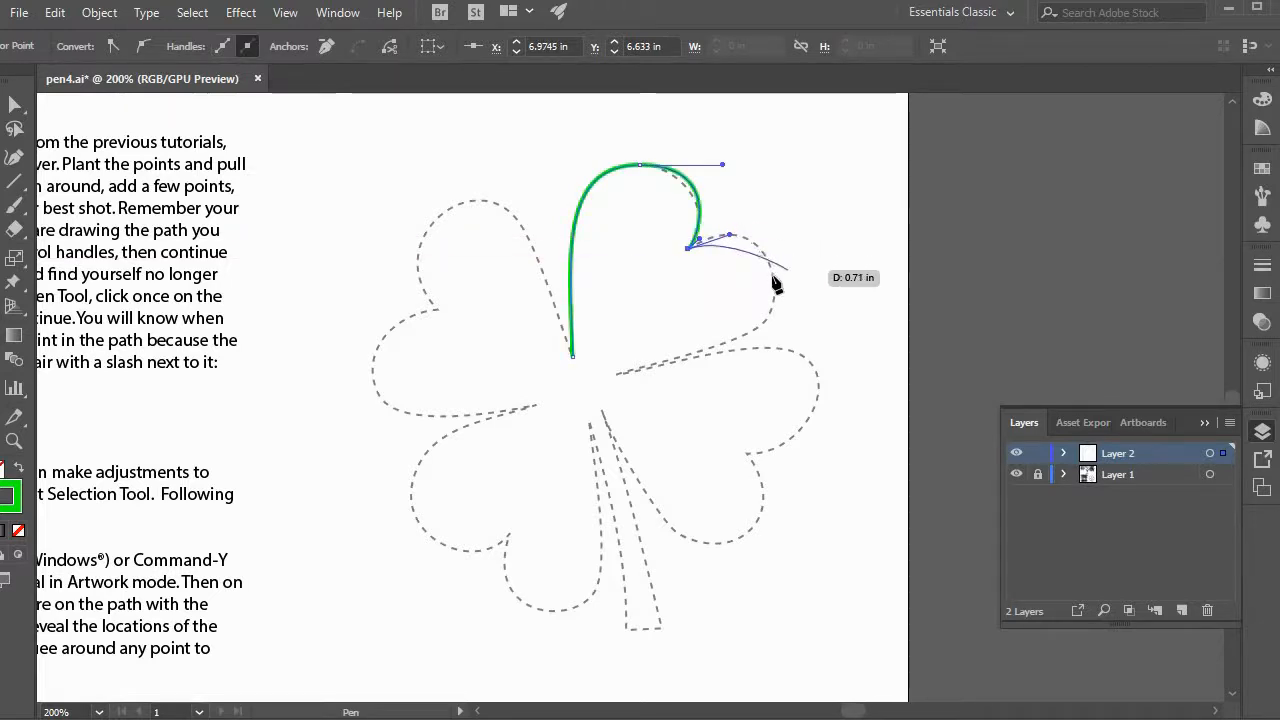
pyautogui.moveTo(775, 284); pyautogui.dragTo(778, 315)
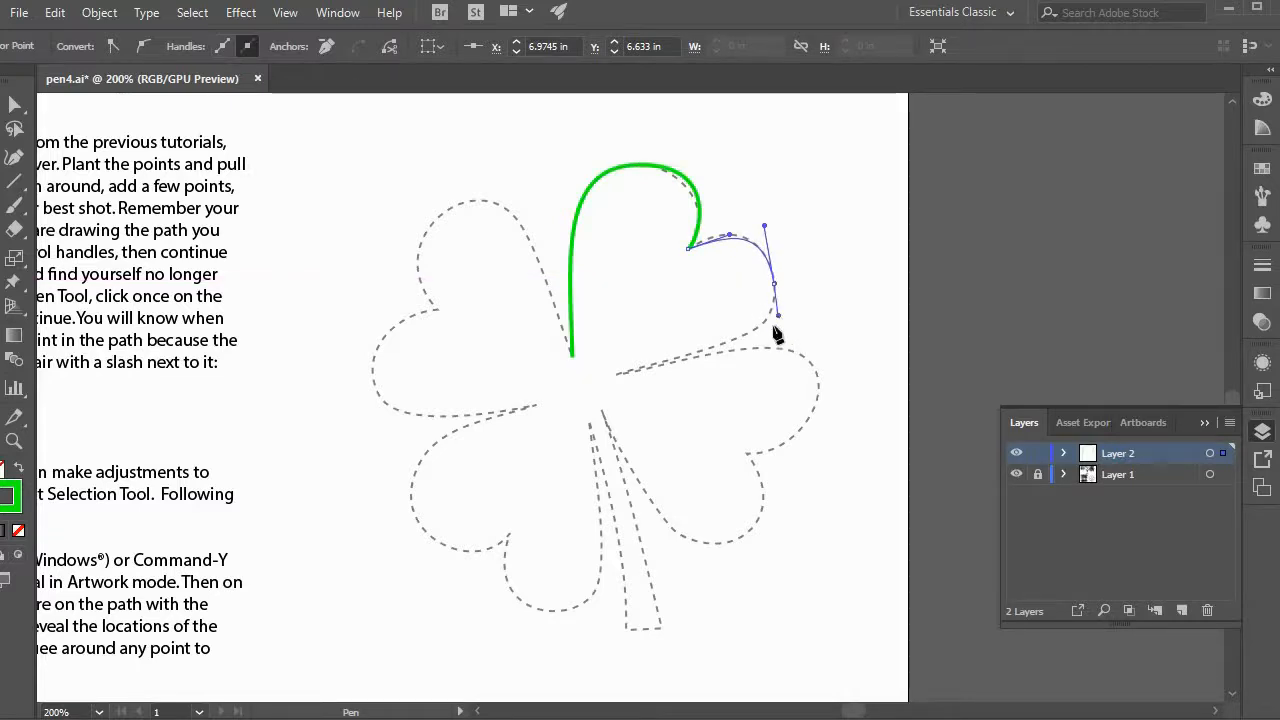
pyautogui.moveTo(616, 374); pyautogui.dragTo(553, 379)
pyautogui.moveTo(453, 396); pyautogui.dragTo(458, 416)
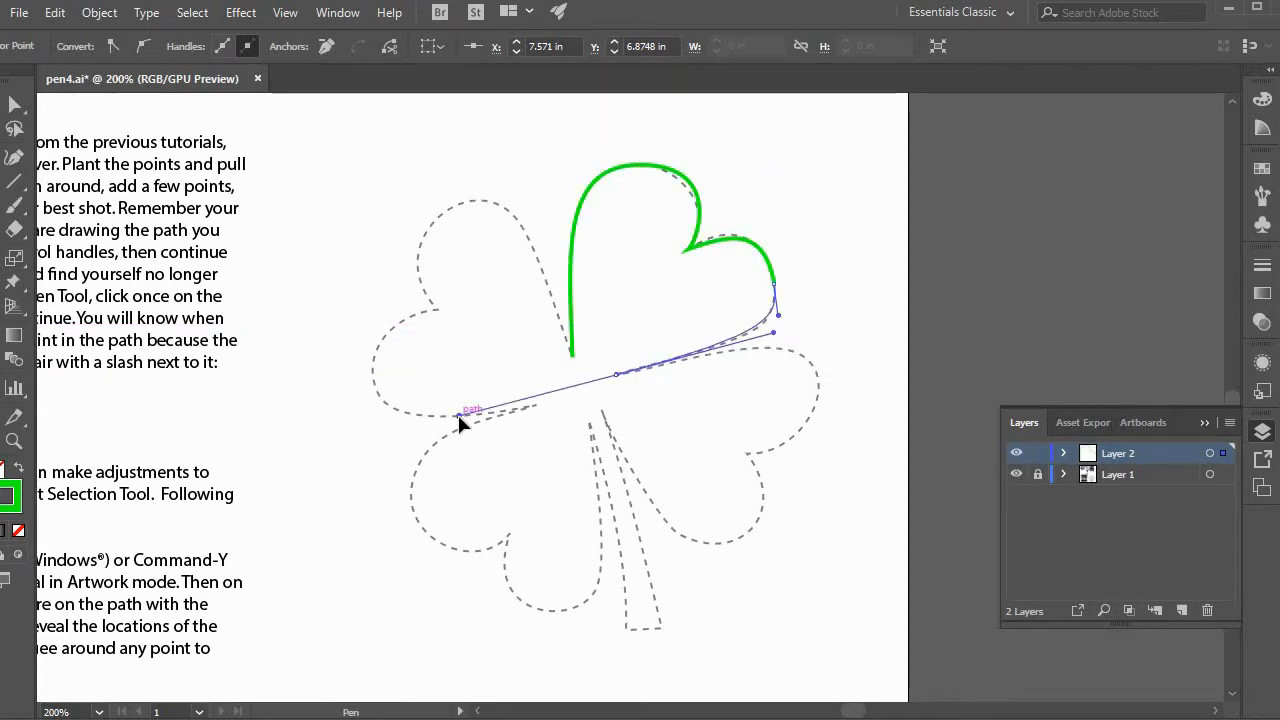
pyautogui.moveTo(458, 409); pyautogui.dragTo(455, 409)
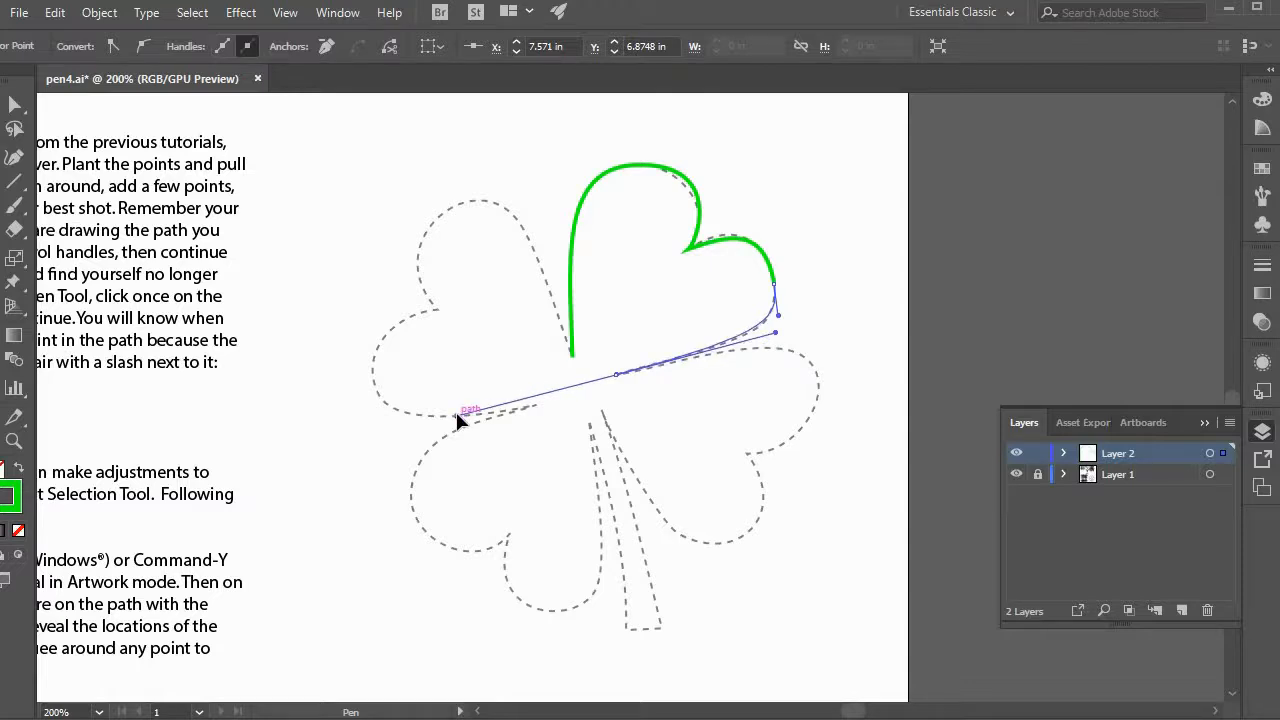
# Trace the two lobes of the lower-right leaf with curved segments, breaking the handle direction at the tip and at the notch.
pyautogui.moveTo(456, 411)
pyautogui.mouseDown()
pyautogui.moveTo(564, 409)
pyautogui.moveTo(720, 358)
pyautogui.mouseUp()
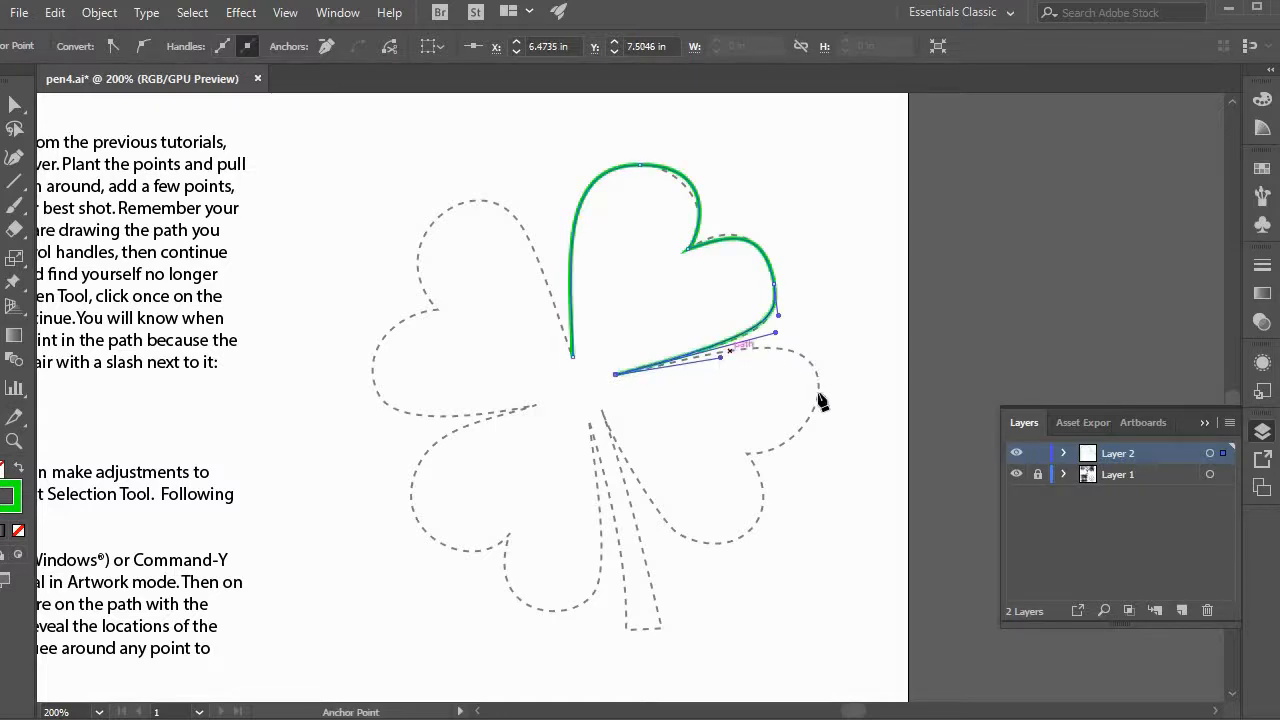
pyautogui.moveTo(812, 413)
pyautogui.mouseDown()
pyautogui.moveTo(764, 501)
pyautogui.moveTo(775, 515)
pyautogui.moveTo(790, 438)
pyautogui.moveTo(677, 460)
pyautogui.moveTo(750, 471)
pyautogui.mouseUp()
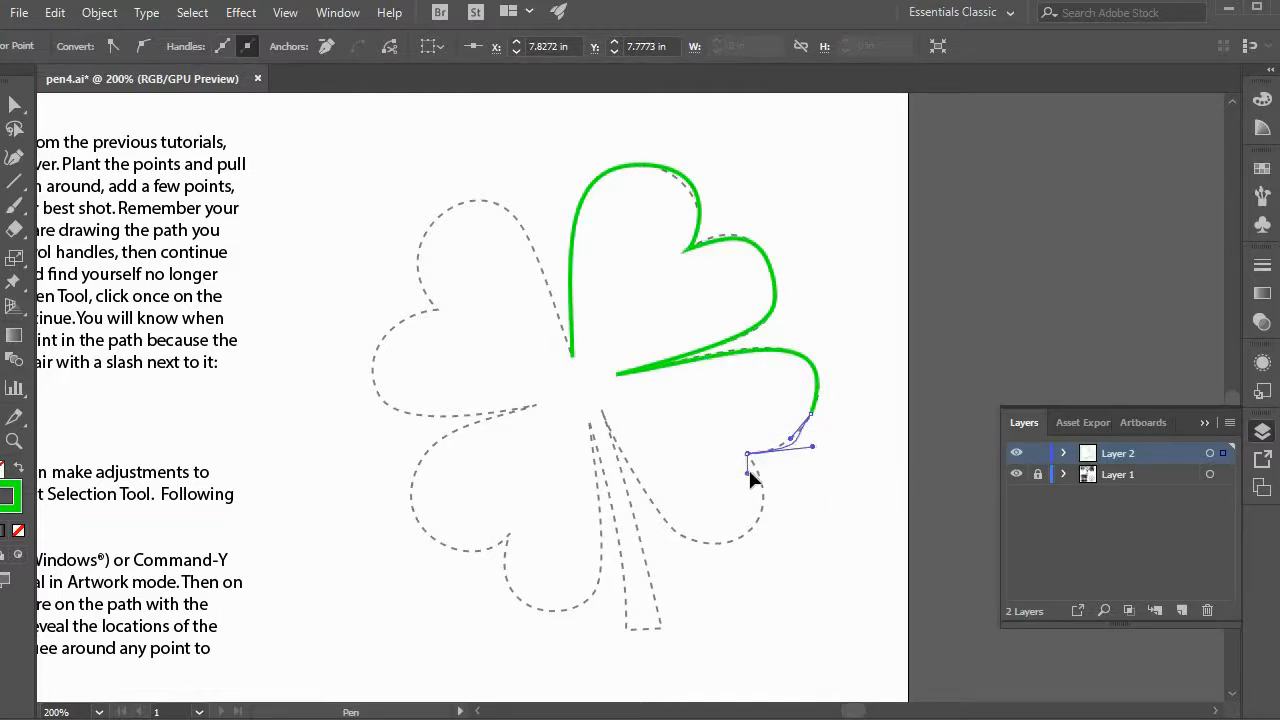
pyautogui.moveTo(737, 539); pyautogui.dragTo(752, 533)
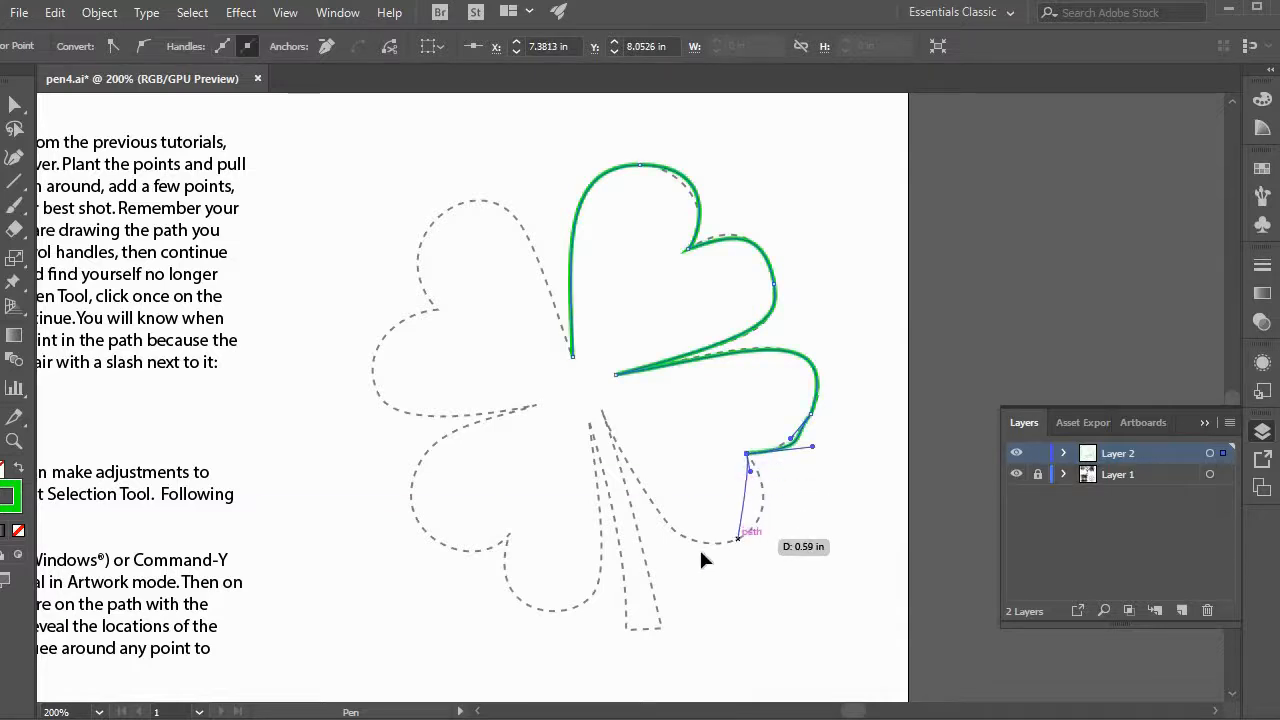
pyautogui.moveTo(683, 560); pyautogui.dragTo(686, 551)
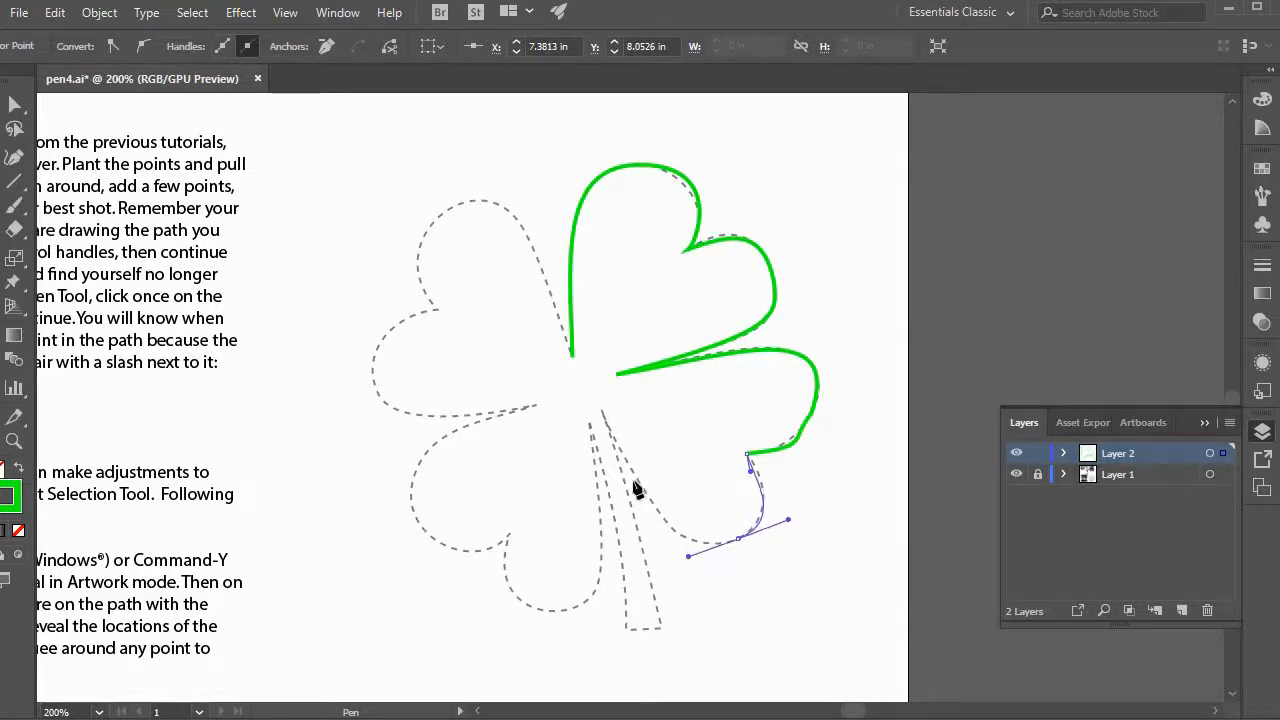
# Finish the lower-right leaf at its inner tip and trace the stem down, across its straight base and back to the center.
pyautogui.moveTo(602, 408); pyautogui.dragTo(658, 634)
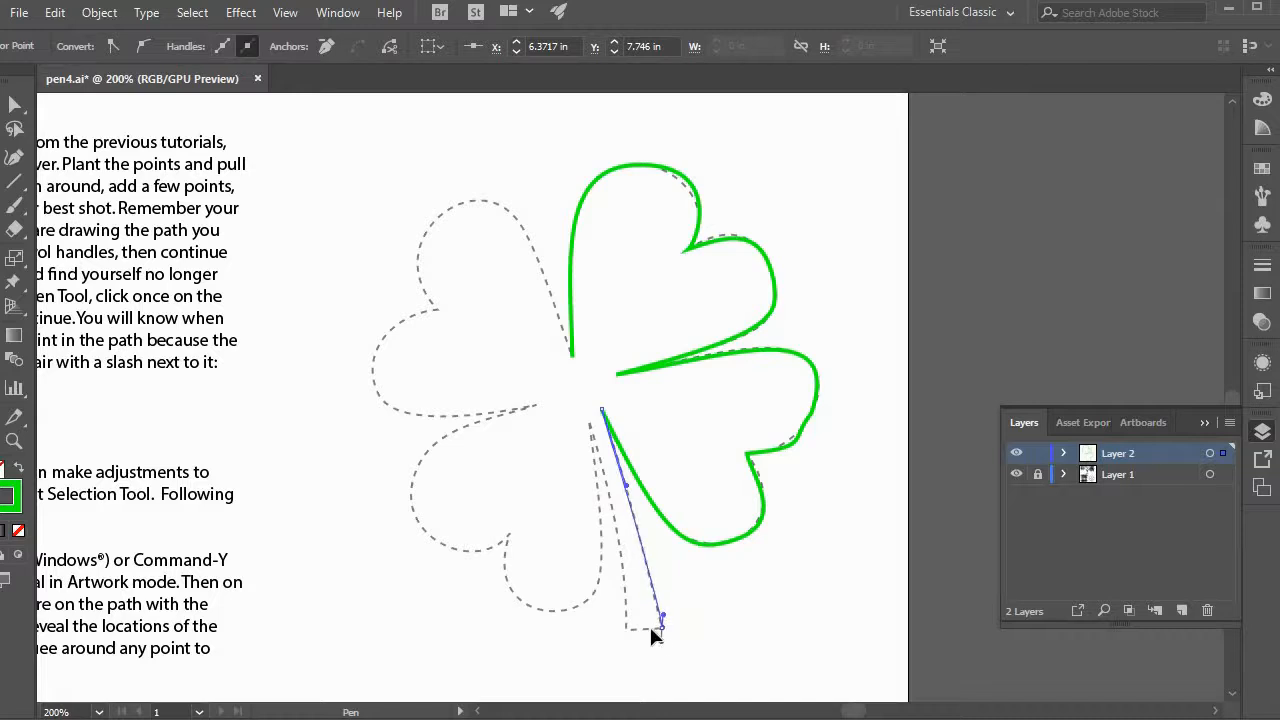
pyautogui.click(626, 628)
pyautogui.moveTo(590, 425); pyautogui.dragTo(592, 496)
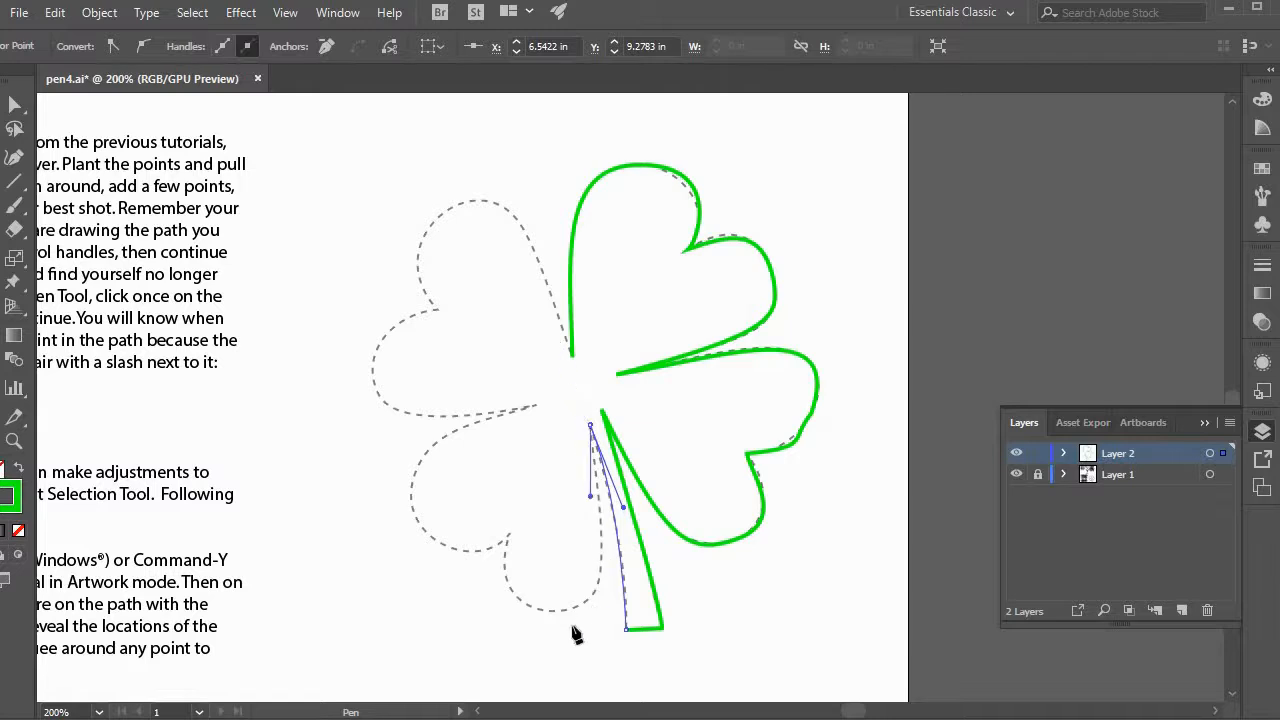
# Trace the lower-left and upper-left leaves along the dashed outline and close the path at its starting anchor.
pyautogui.moveTo(553, 611); pyautogui.dragTo(477, 609)
pyautogui.moveTo(509, 533); pyautogui.dragTo(388, 487)
pyautogui.moveTo(531, 406); pyautogui.dragTo(451, 415)
pyautogui.moveTo(372, 358)
pyautogui.mouseDown()
pyautogui.moveTo(394, 291)
pyautogui.moveTo(383, 289)
pyautogui.moveTo(449, 310)
pyautogui.moveTo(423, 297)
pyautogui.moveTo(417, 223)
pyautogui.moveTo(517, 182)
pyautogui.mouseUp()
pyautogui.moveTo(570, 353); pyautogui.dragTo(600, 432)
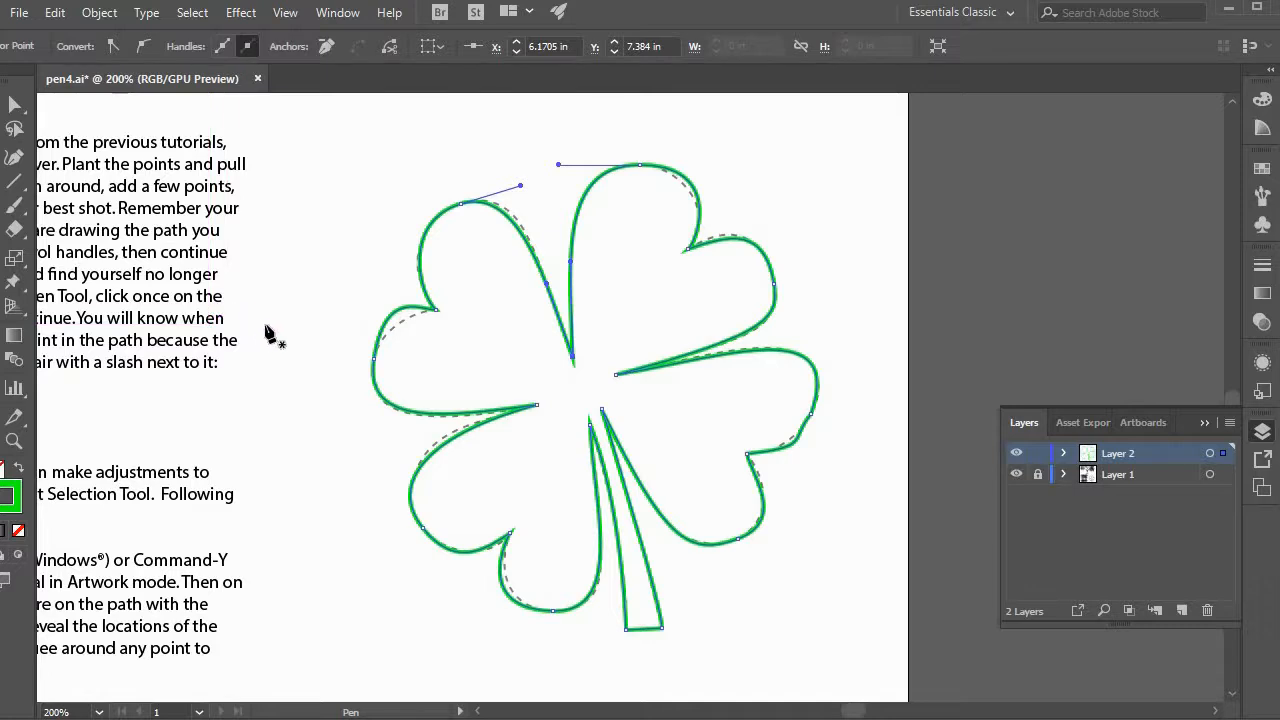
# Deselect the closed path, and use Direct Selection to select the curved segment on the upper-left leaf's lower lobe.
pyautogui.click(14, 104)
pyautogui.hotkey('ctrl', 'shift', 'a')
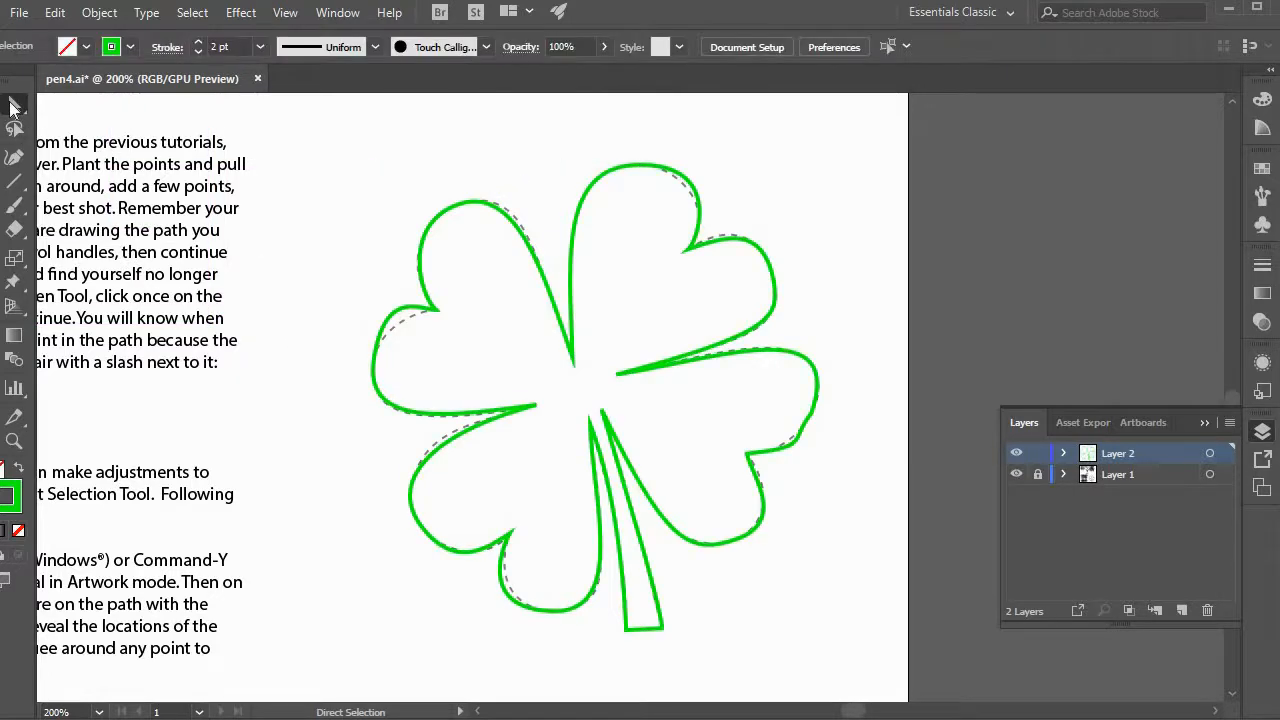
pyautogui.click(385, 333)
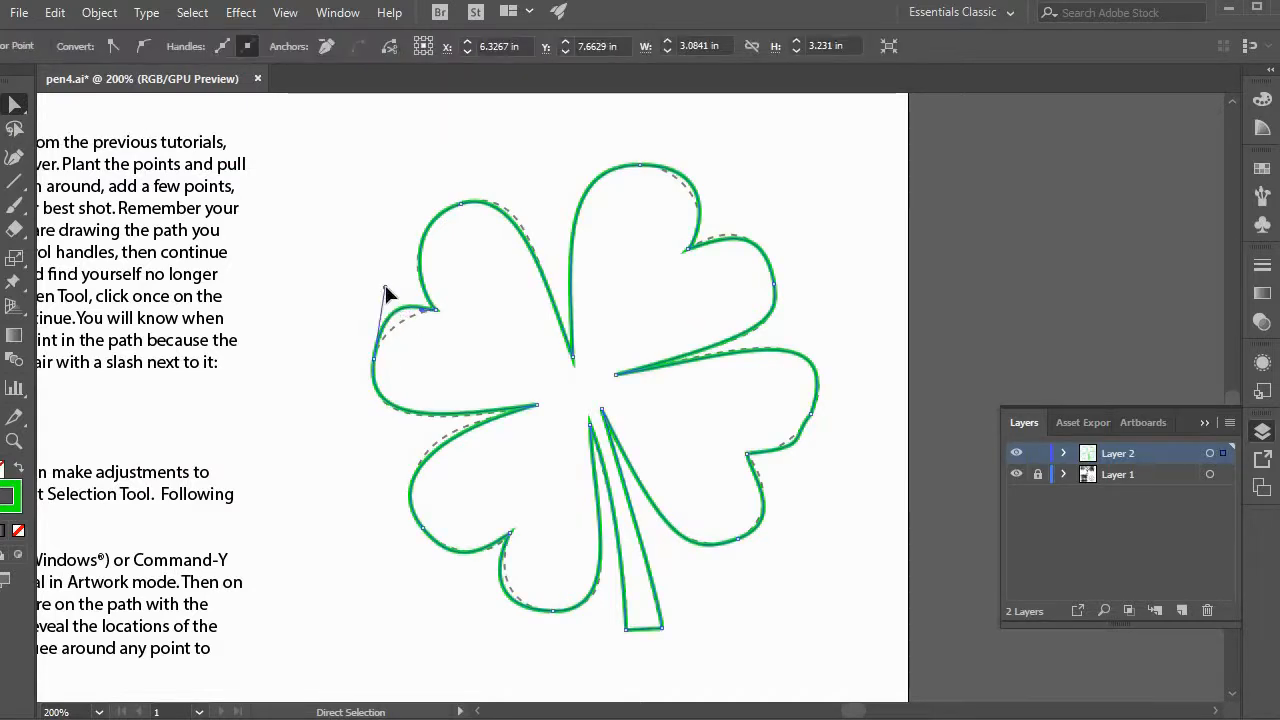
# Try reshaping the upper-left leaf's lower lobe by moving its handle with Direct Selection, and undo the change.
pyautogui.moveTo(385, 288)
pyautogui.mouseDown()
pyautogui.moveTo(376, 323)
pyautogui.moveTo(355, 254)
pyautogui.moveTo(336, 249)
pyautogui.moveTo(384, 288)
pyautogui.mouseUp()
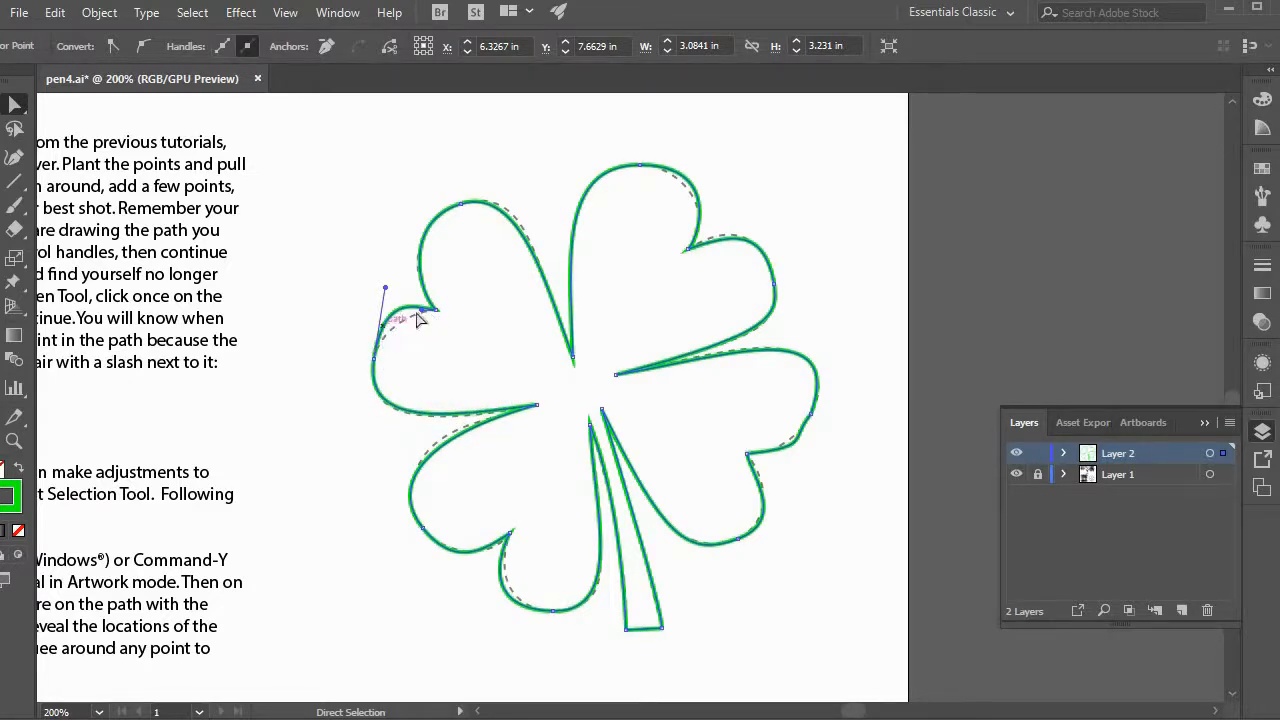
pyautogui.moveTo(383, 289); pyautogui.dragTo(378, 327)
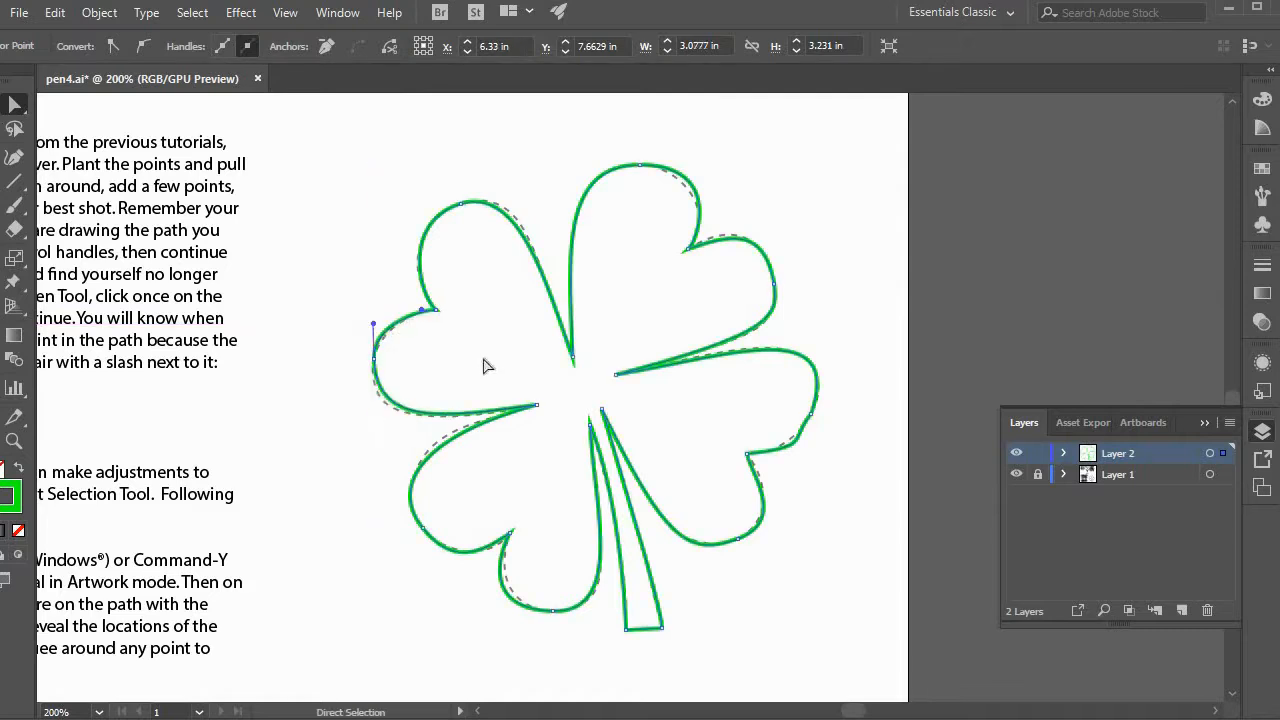
pyautogui.hotkey('ctrl', 'z')
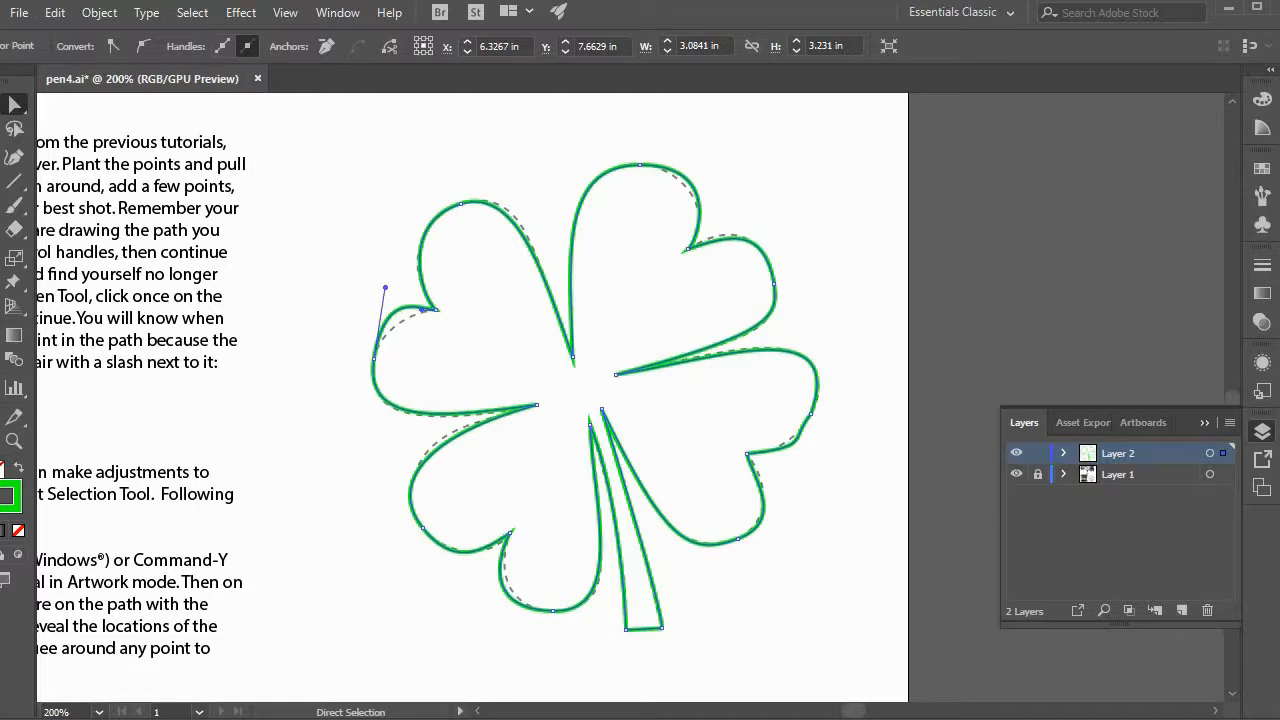
# Reshape the upper-left leaf's lower lobe to the dashed outline by moving its upper handle independently with the Anchor Point tool.
pyautogui.click(14, 157)
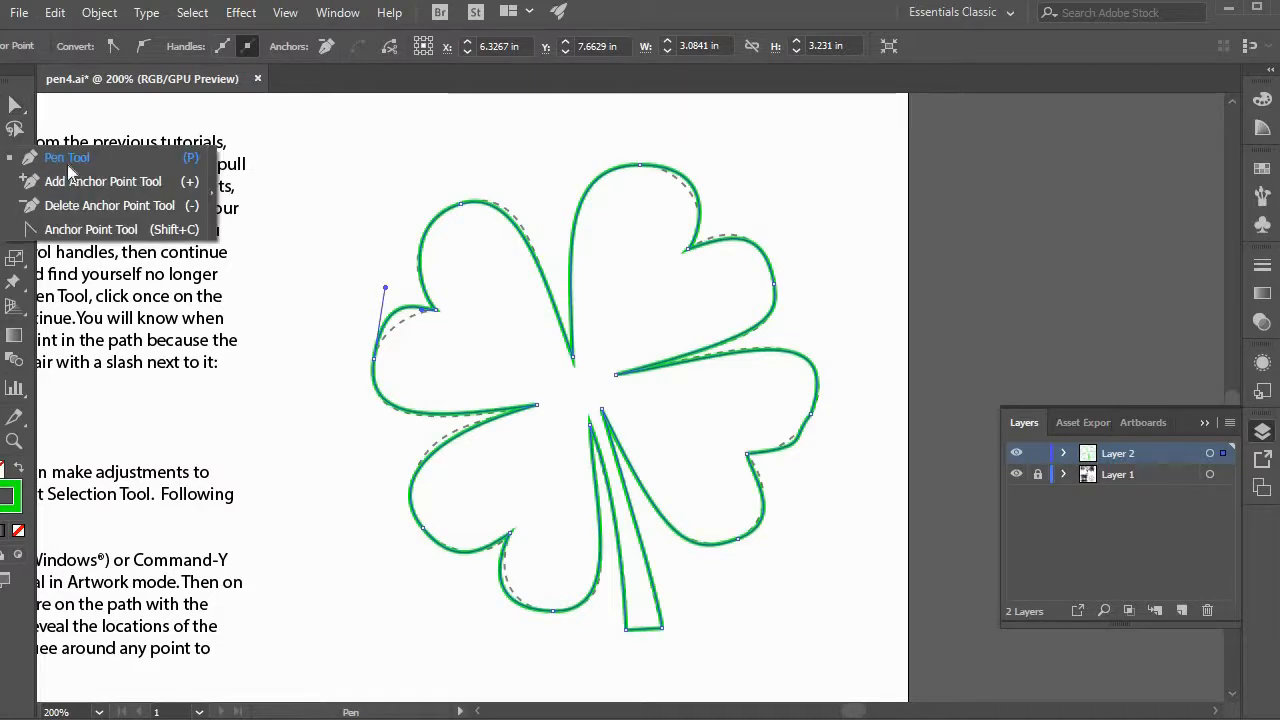
pyautogui.click(118, 233)
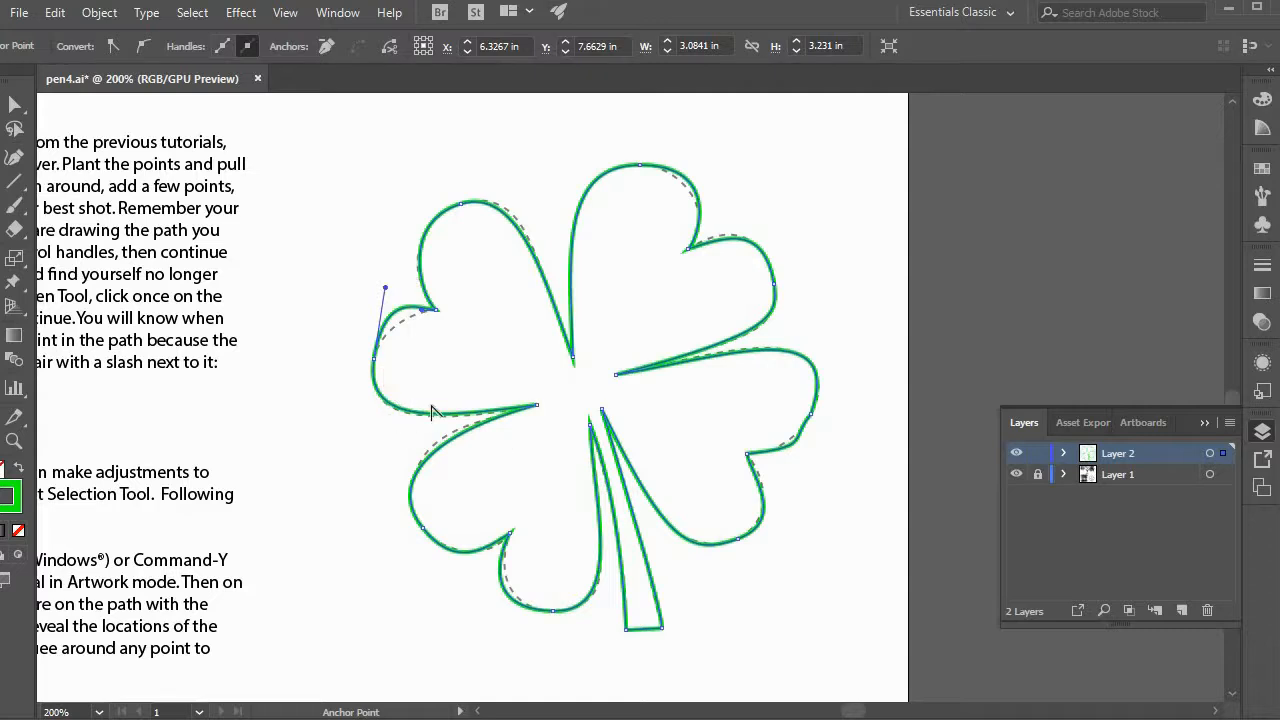
pyautogui.moveTo(385, 288)
pyautogui.mouseDown()
pyautogui.moveTo(383, 316)
pyautogui.moveTo(261, 297)
pyautogui.moveTo(435, 294)
pyautogui.moveTo(437, 340)
pyautogui.moveTo(283, 294)
pyautogui.moveTo(431, 246)
pyautogui.moveTo(463, 208)
pyautogui.moveTo(586, 400)
pyautogui.moveTo(243, 371)
pyautogui.moveTo(351, 243)
pyautogui.moveTo(396, 310)
pyautogui.mouseUp()
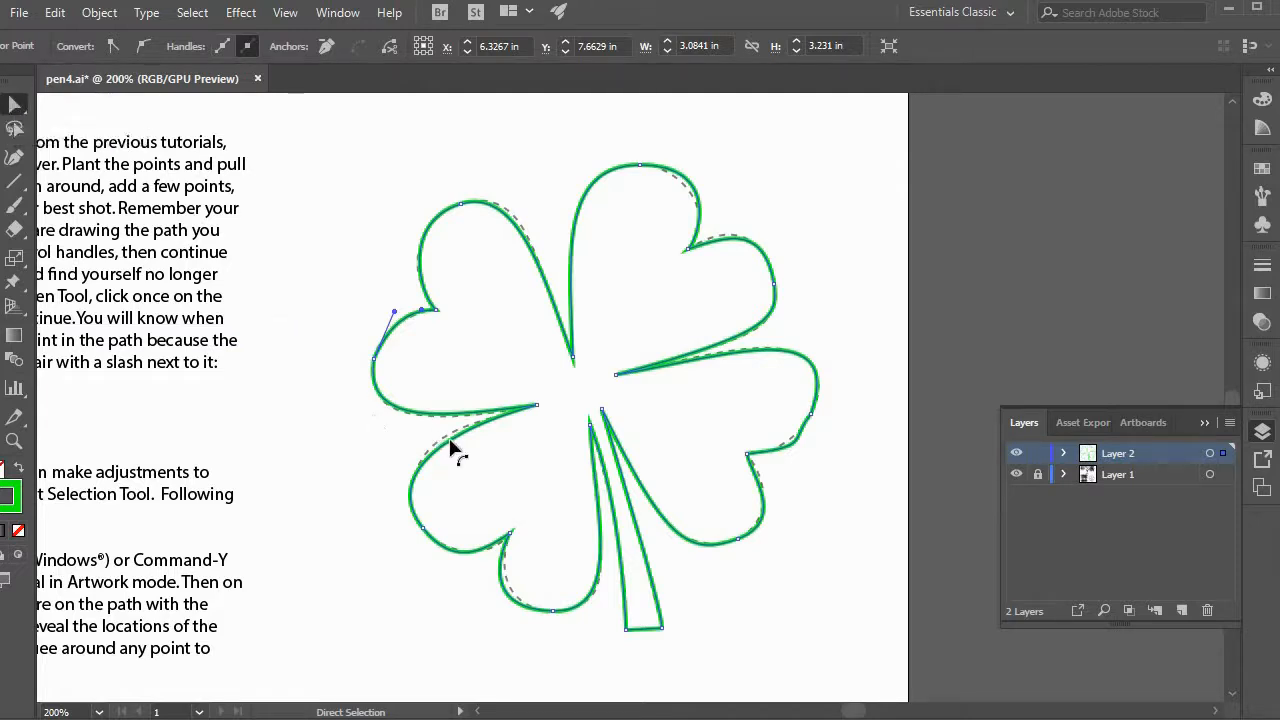
# Adjust the handles on the lower-left leaf's upper edge and the upper-left leaf's inner edge to follow the dashed outline.
pyautogui.click(456, 465)
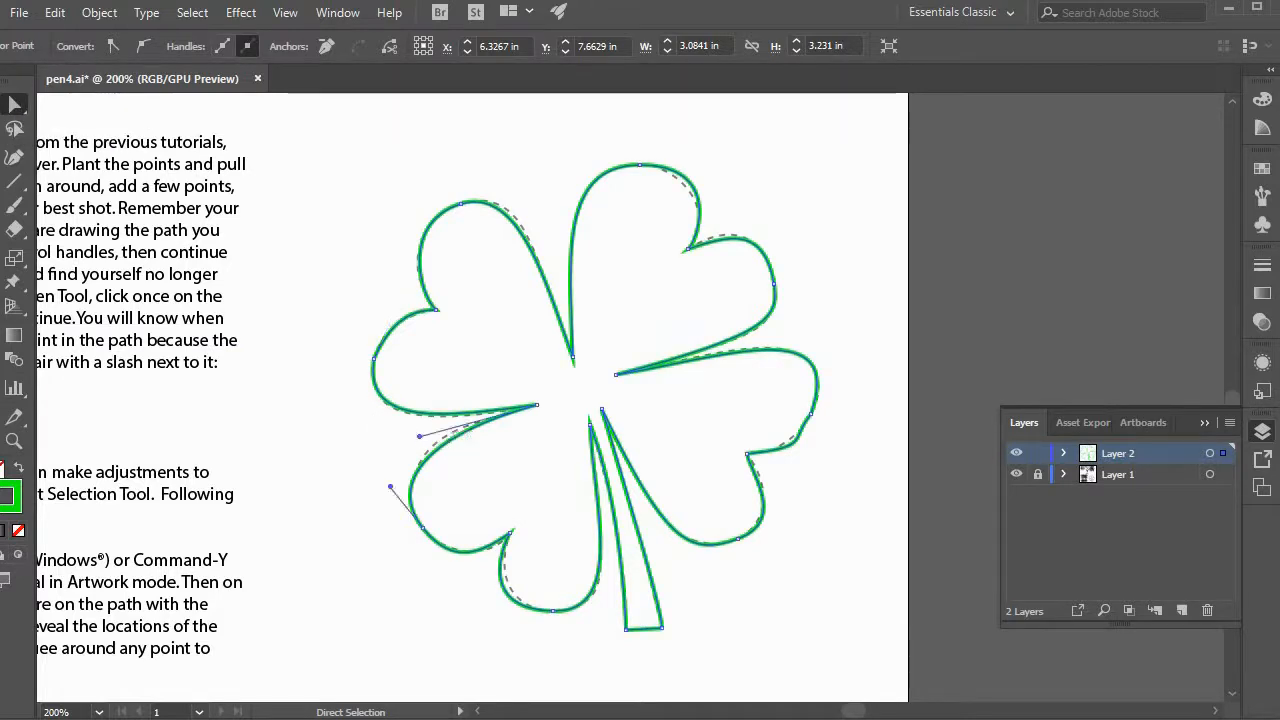
pyautogui.hotkey('shift', 'c')
pyautogui.moveTo(416, 423); pyautogui.dragTo(418, 426)
pyautogui.press('a')
pyautogui.click(529, 236)
pyautogui.moveTo(517, 187); pyautogui.dragTo(533, 186)
pyautogui.hotkey('shift', 'c')
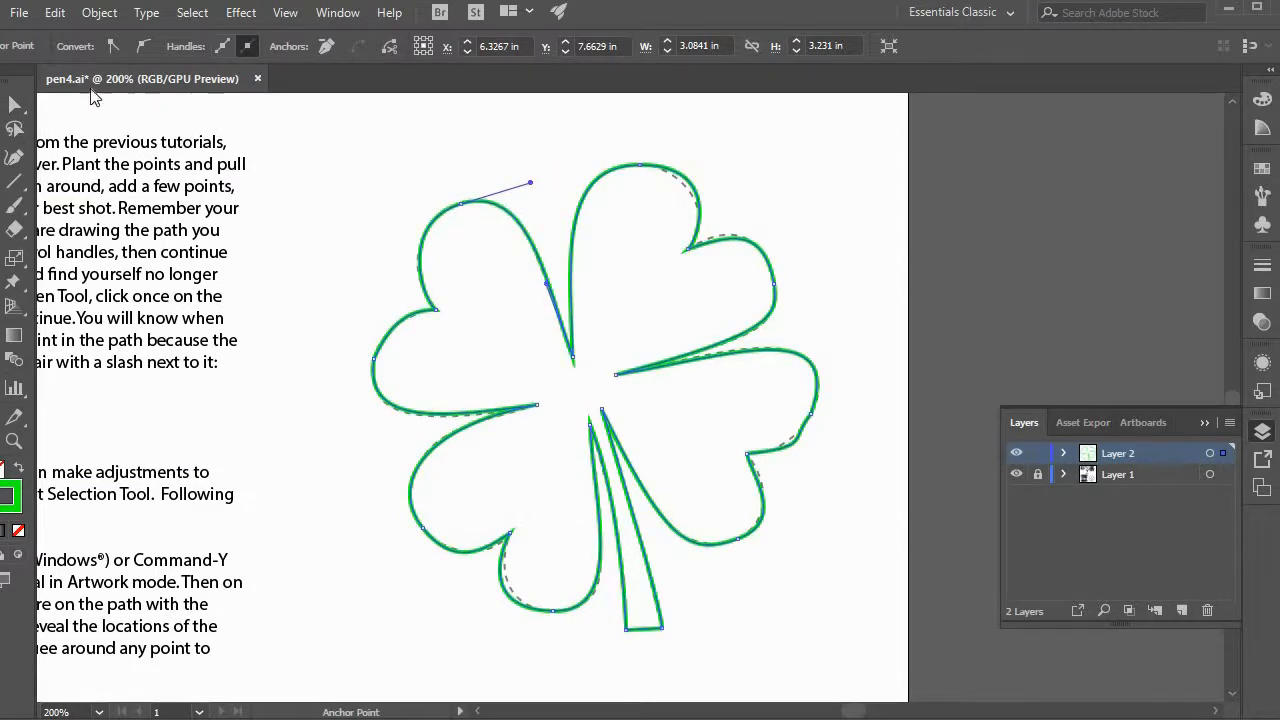
# Adjust one handle on each lobe of the upper-right leaf so the curves beside its notch follow the dashed outline.
pyautogui.press('a')
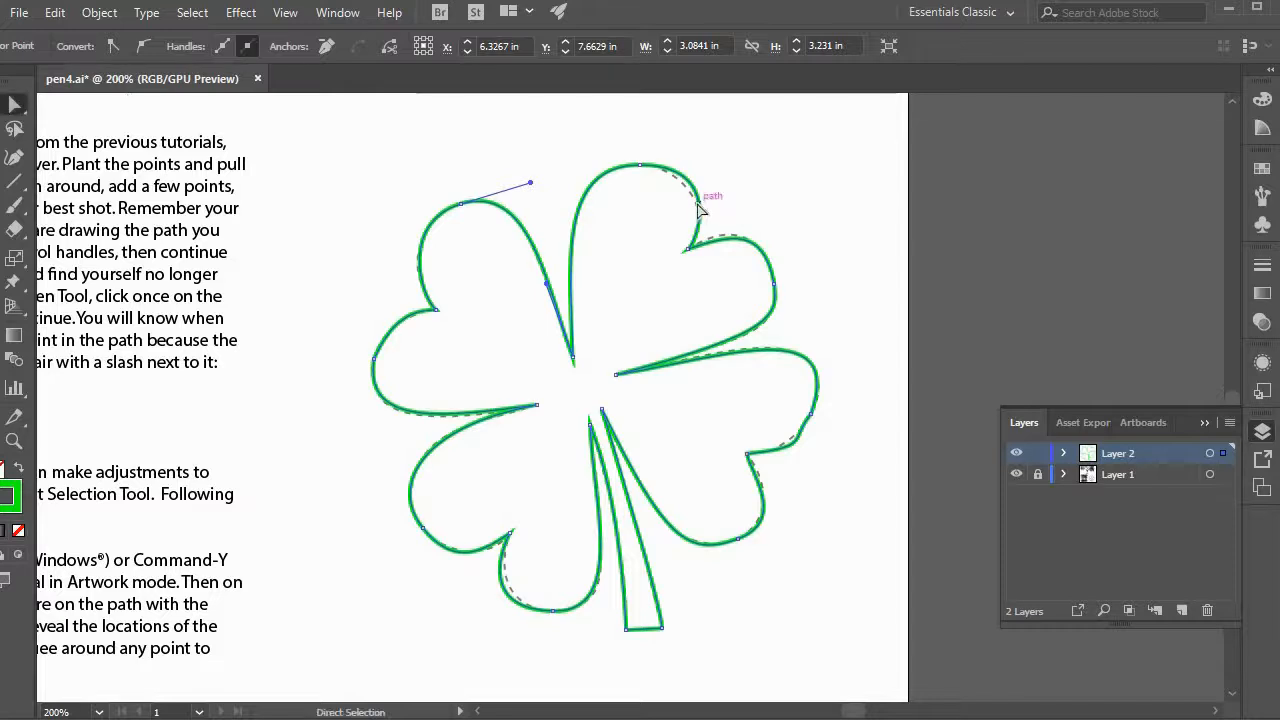
pyautogui.click(699, 206)
pyautogui.moveTo(722, 164); pyautogui.dragTo(714, 169)
pyautogui.press('a')
pyautogui.click(756, 250)
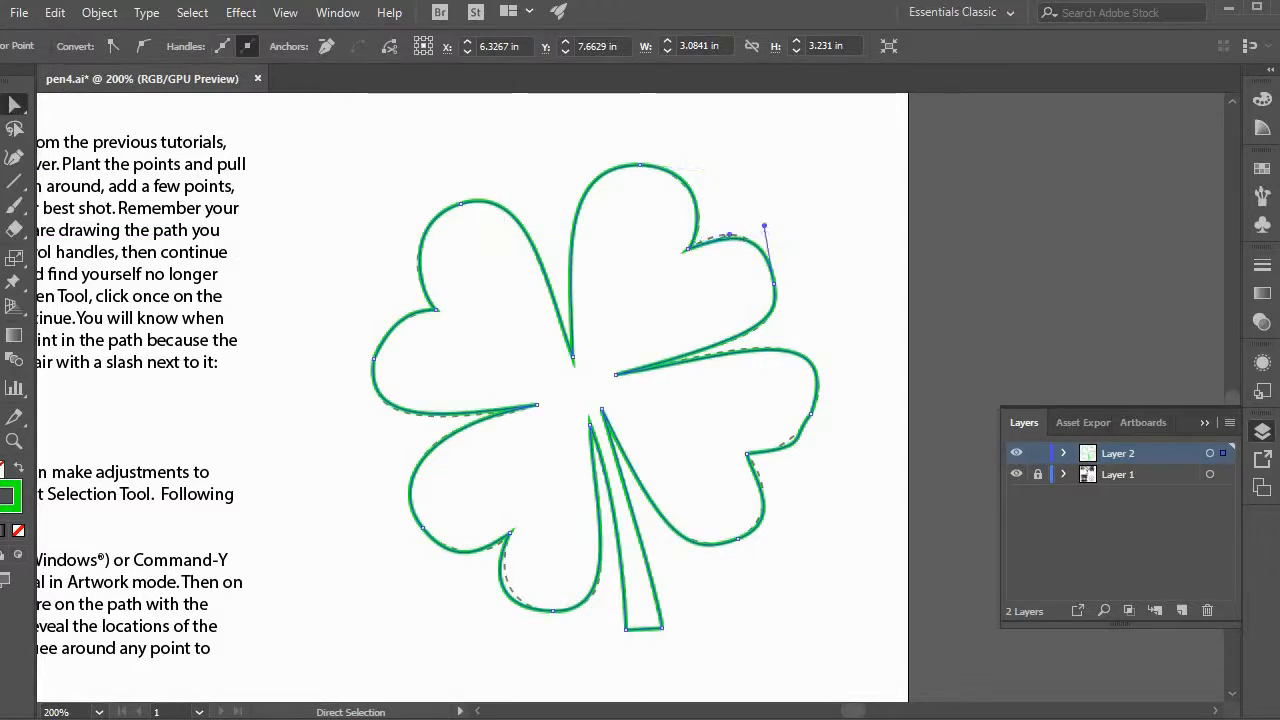
pyautogui.hotkey('shift', 'c')
pyautogui.moveTo(730, 240)
pyautogui.mouseDown()
pyautogui.moveTo(749, 234)
pyautogui.moveTo(728, 228)
pyautogui.mouseUp()
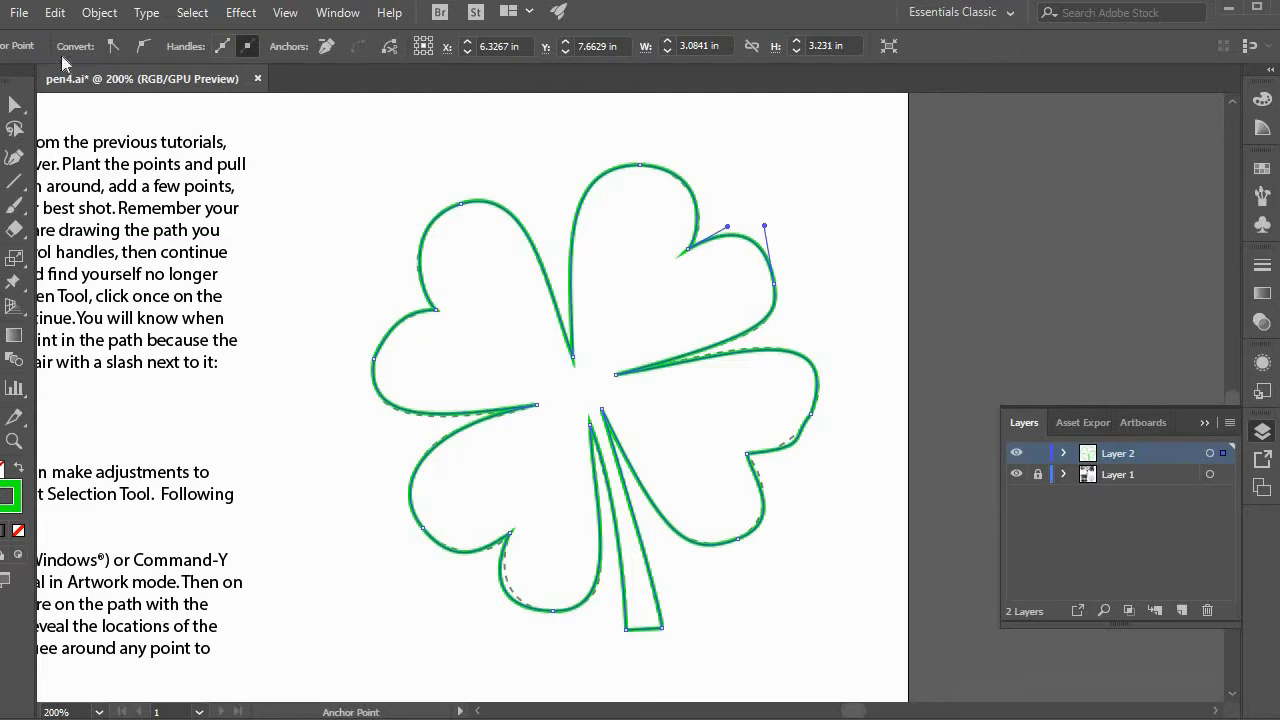
# Smooth the curve above the lower-right leaf's notch by shortening both handles of that segment to match the dashed outline.
pyautogui.press('a')
pyautogui.click(800, 448)
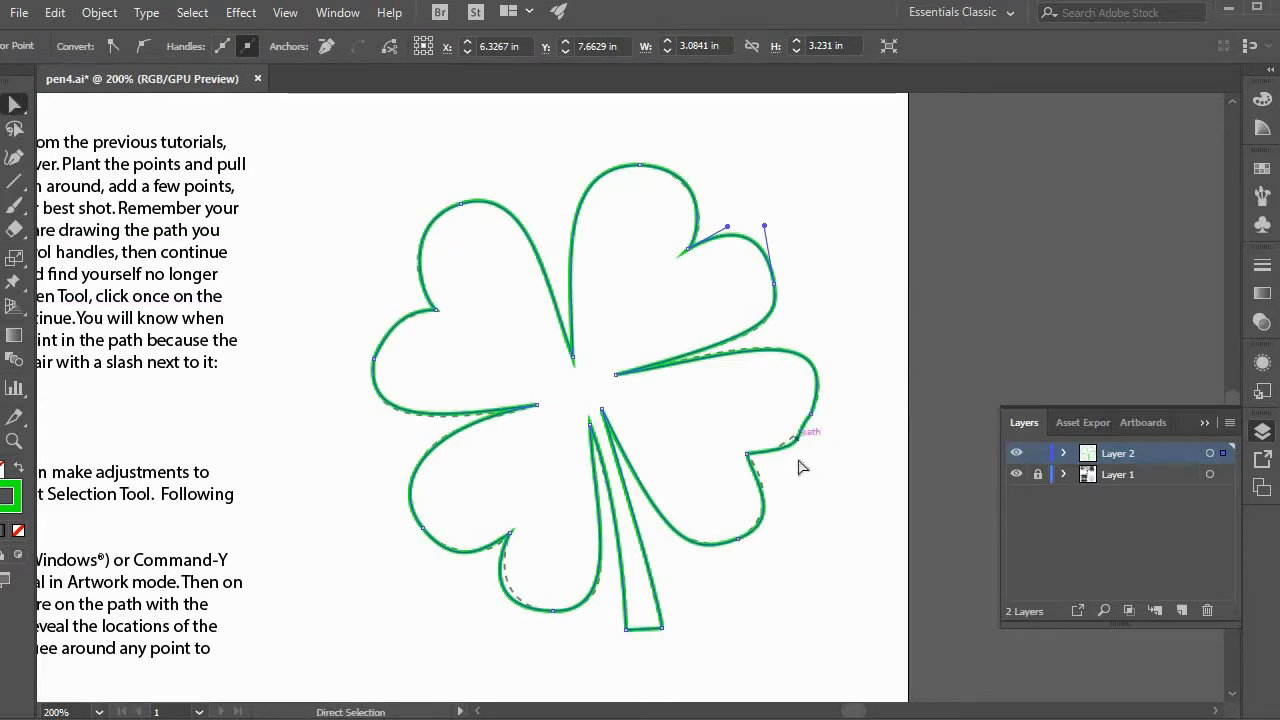
pyautogui.scroll(2, 808, 458)
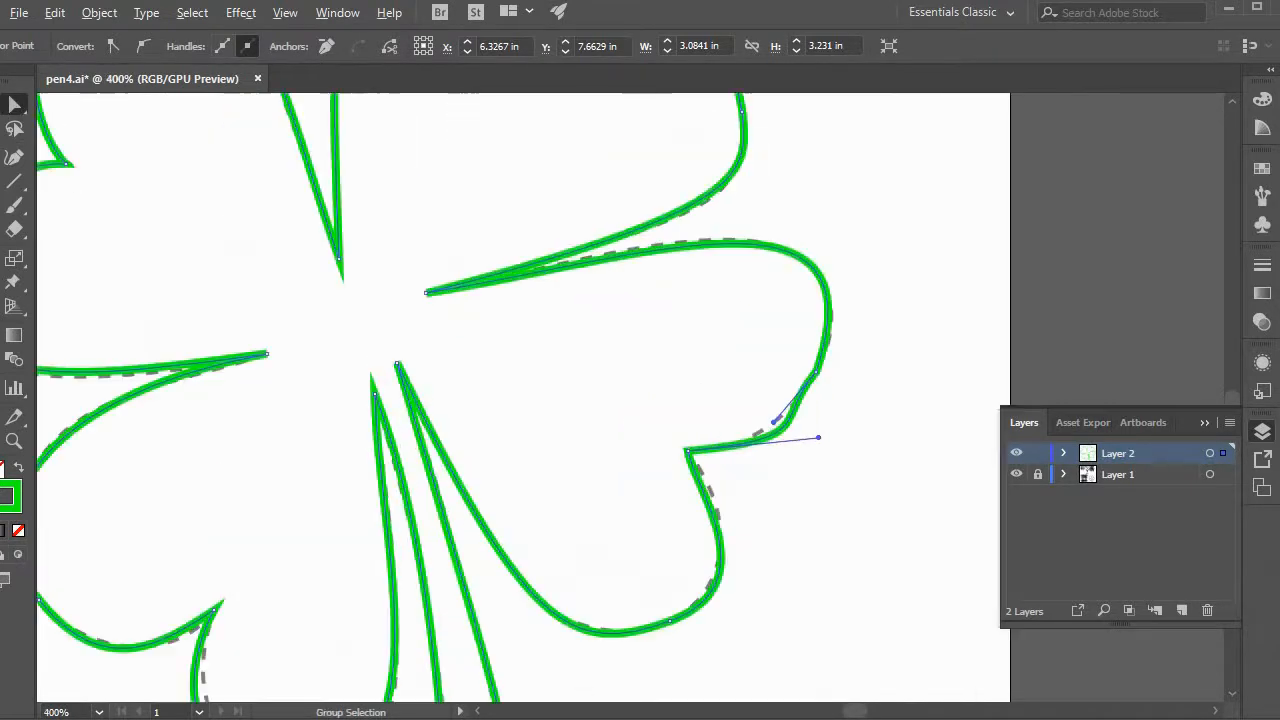
pyautogui.hotkey('shift', 'c')
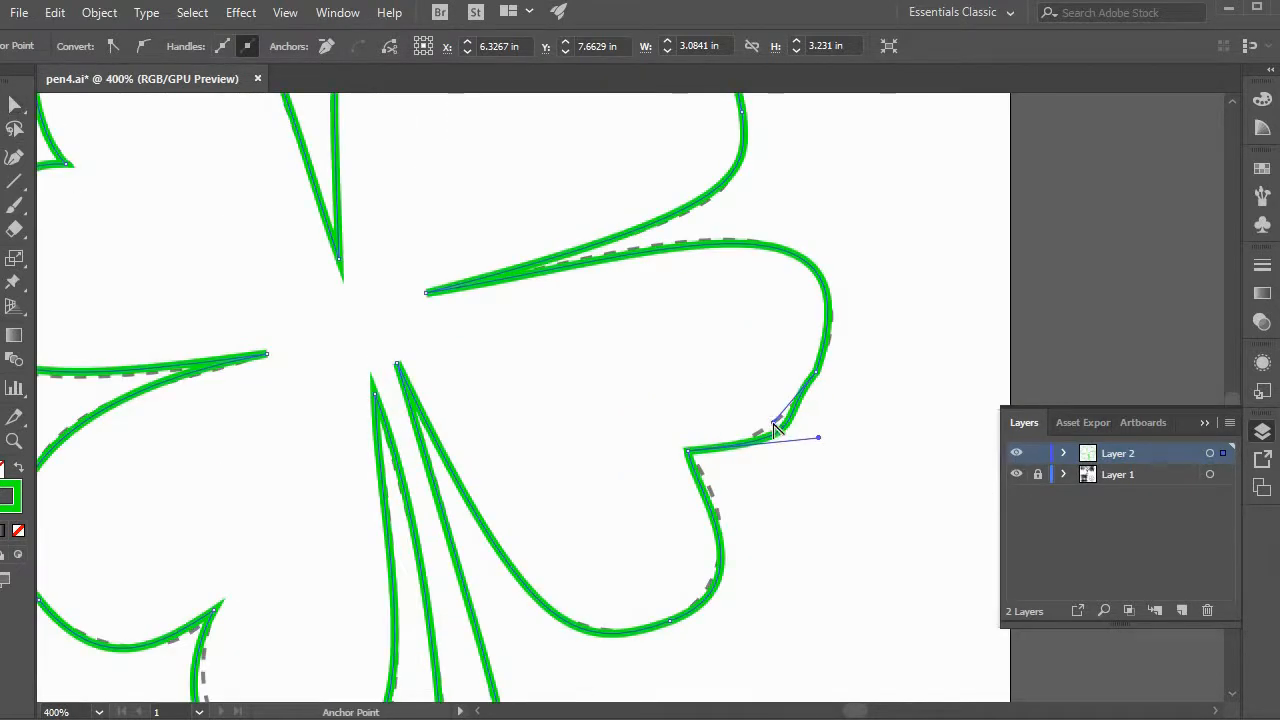
pyautogui.moveTo(822, 445); pyautogui.dragTo(786, 434)
pyautogui.keyDown('ctrl'); pyautogui.click(785, 433); pyautogui.keyUp('ctrl')
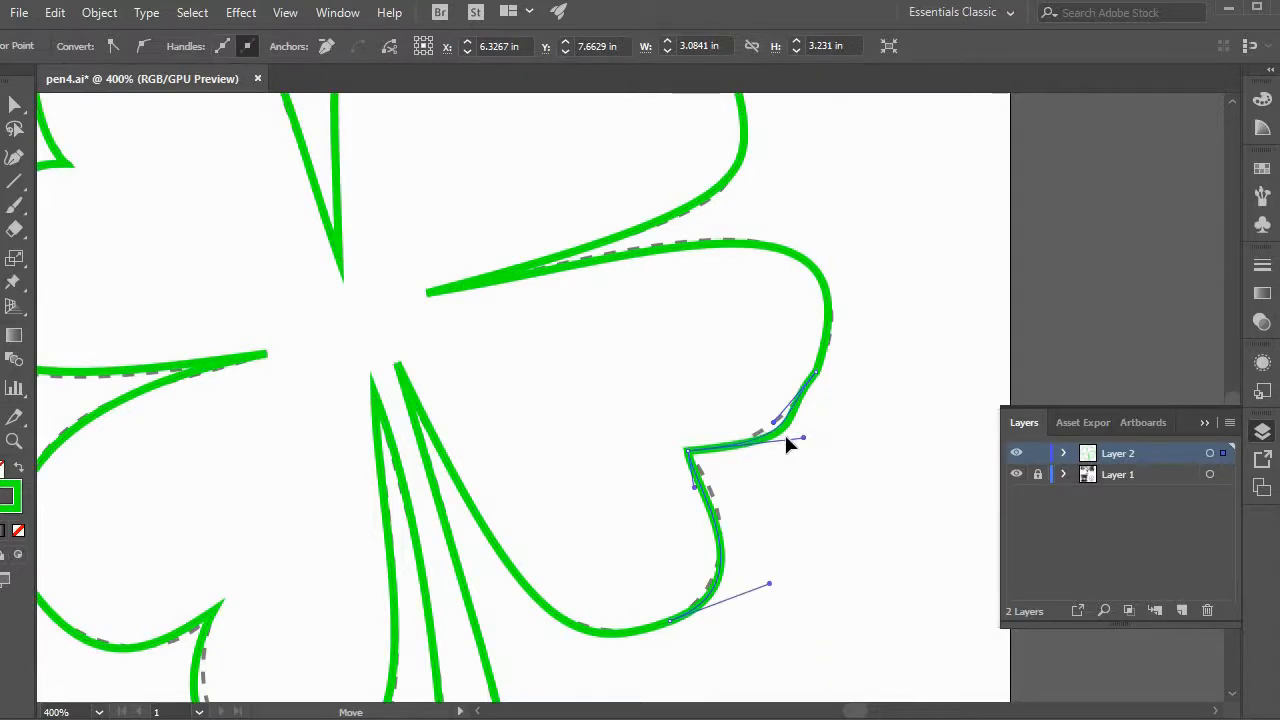
pyautogui.press('a')
pyautogui.click(795, 402)
pyautogui.click(799, 403)
# Reshape the curve below the lower-right leaf's notch by adjusting both of its handles with the Anchor Point tool.
pyautogui.click(17, 108)
pyautogui.click(471, 456)
pyautogui.click(474, 461)
pyautogui.hotkey('shift', 'c')
pyautogui.moveTo(699, 486); pyautogui.dragTo(708, 484)
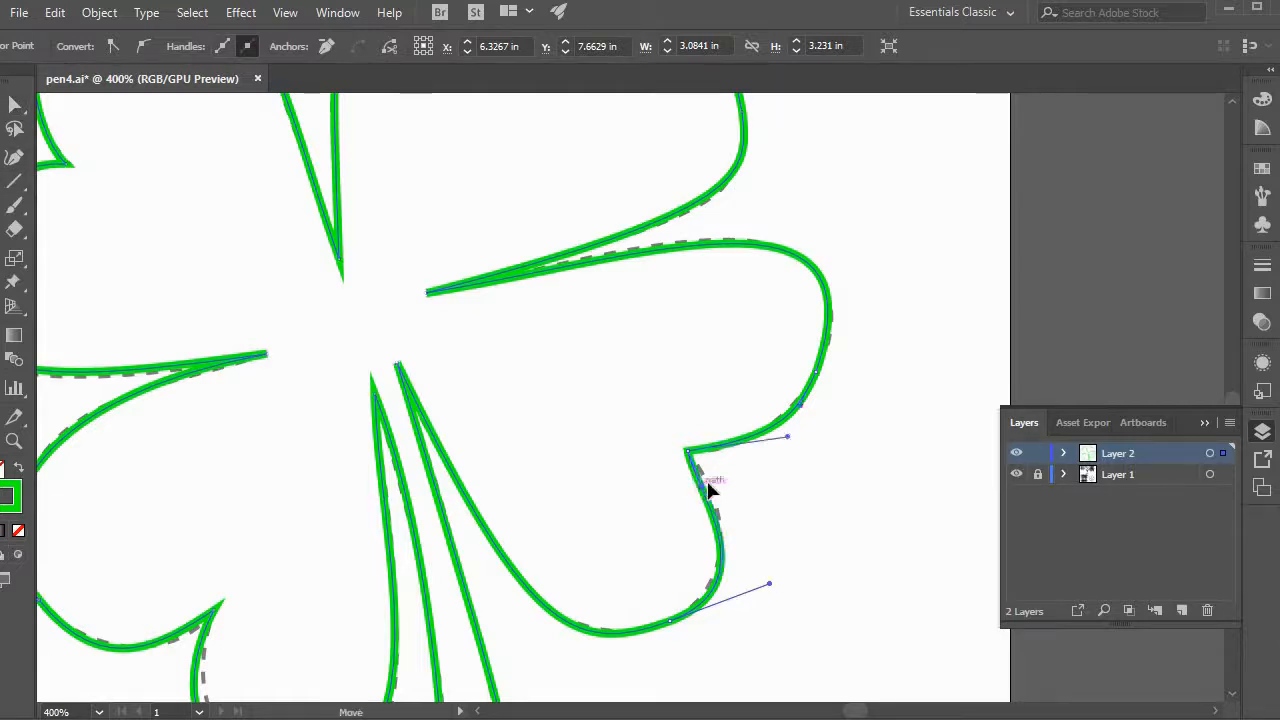
pyautogui.moveTo(769, 583); pyautogui.dragTo(755, 586)
# Tighten the curve below the lower-left leaf's notch by shortening its lower handle with the Anchor Point tool to match the dashed outline.
pyautogui.moveTo(613, 493); pyautogui.dragTo(777, 303)
pyautogui.click(10, 107)
pyautogui.press('a')
pyautogui.click(360, 515)
pyautogui.hotkey('shift', 'c')
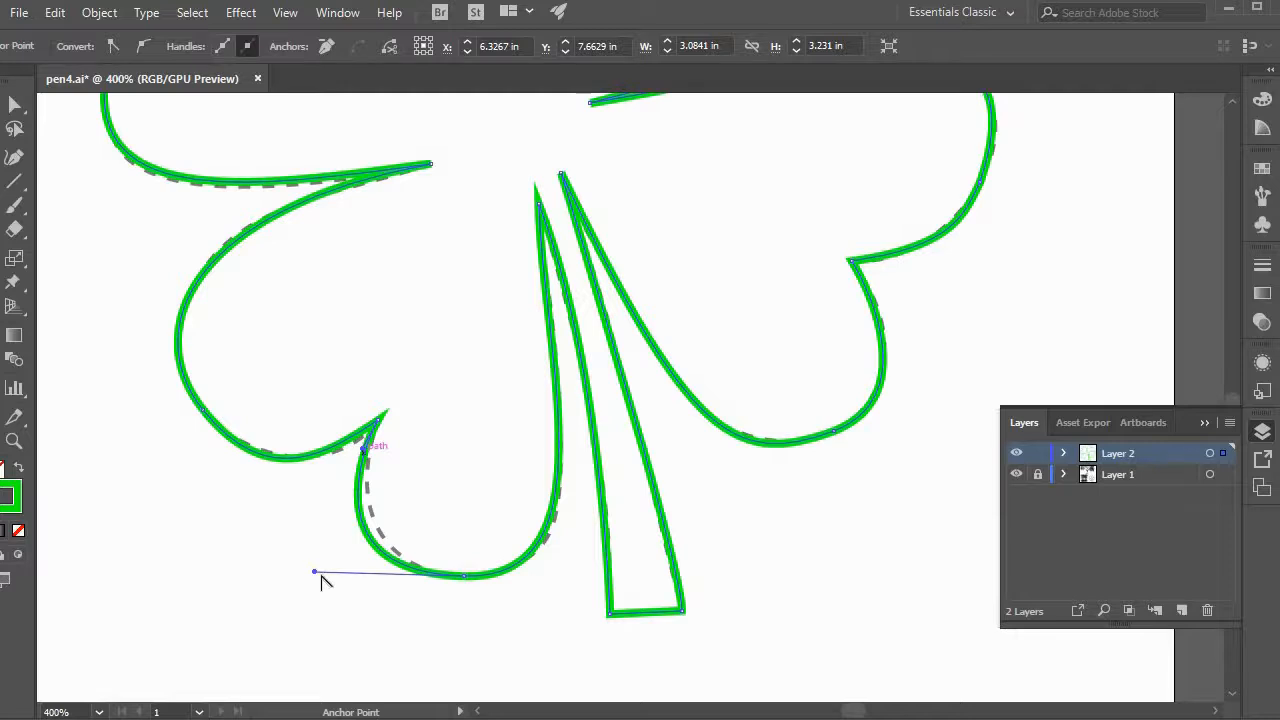
pyautogui.moveTo(350, 580); pyautogui.dragTo(348, 569)
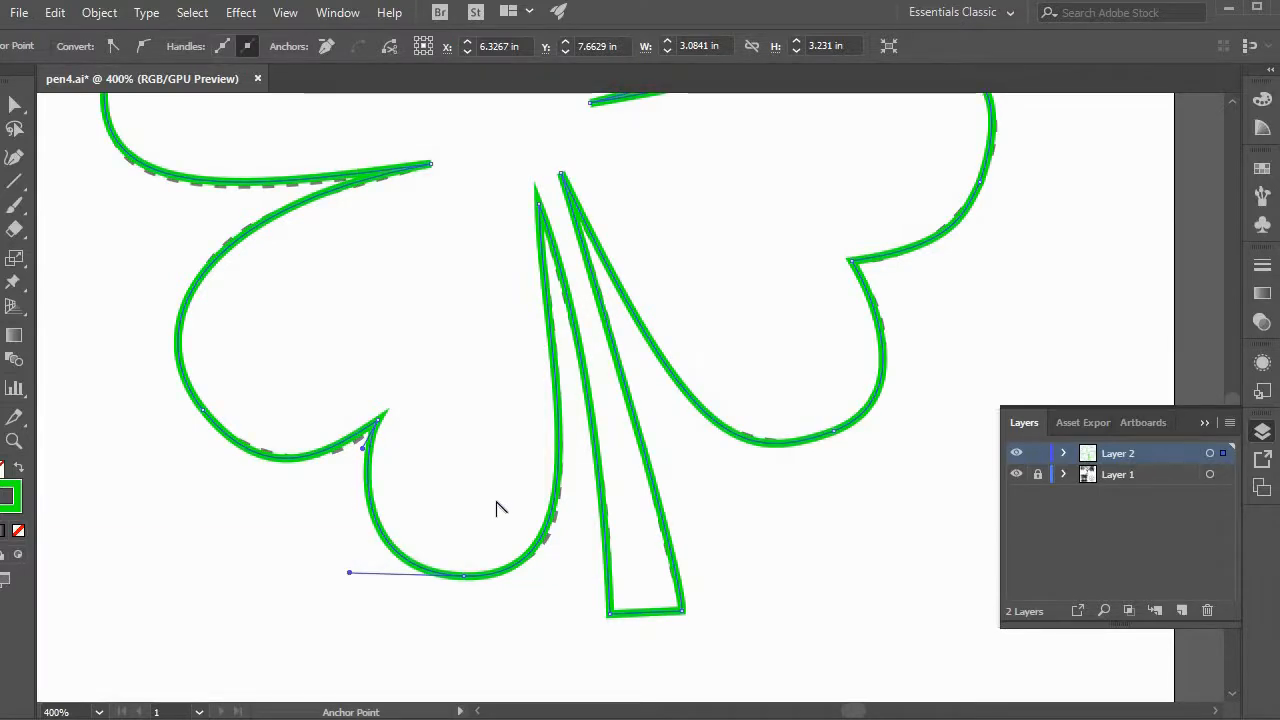
# Swap the clover's fill and stroke so it has a solid green fill and no stroke, and deselect it.
pyautogui.hotkey('ctrl', '-')
pyautogui.hotkey('ctrl', '-')
pyautogui.scroll(3, 603, 463)
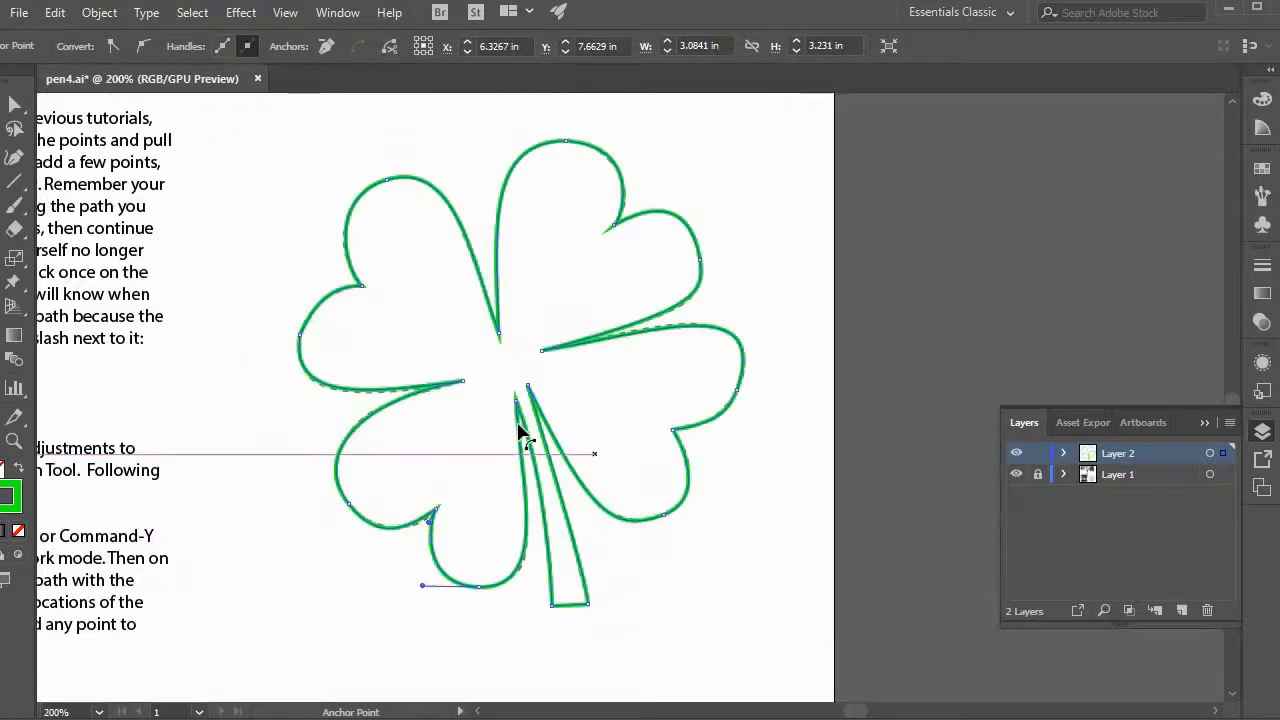
pyautogui.hotkey('shift', 'x')
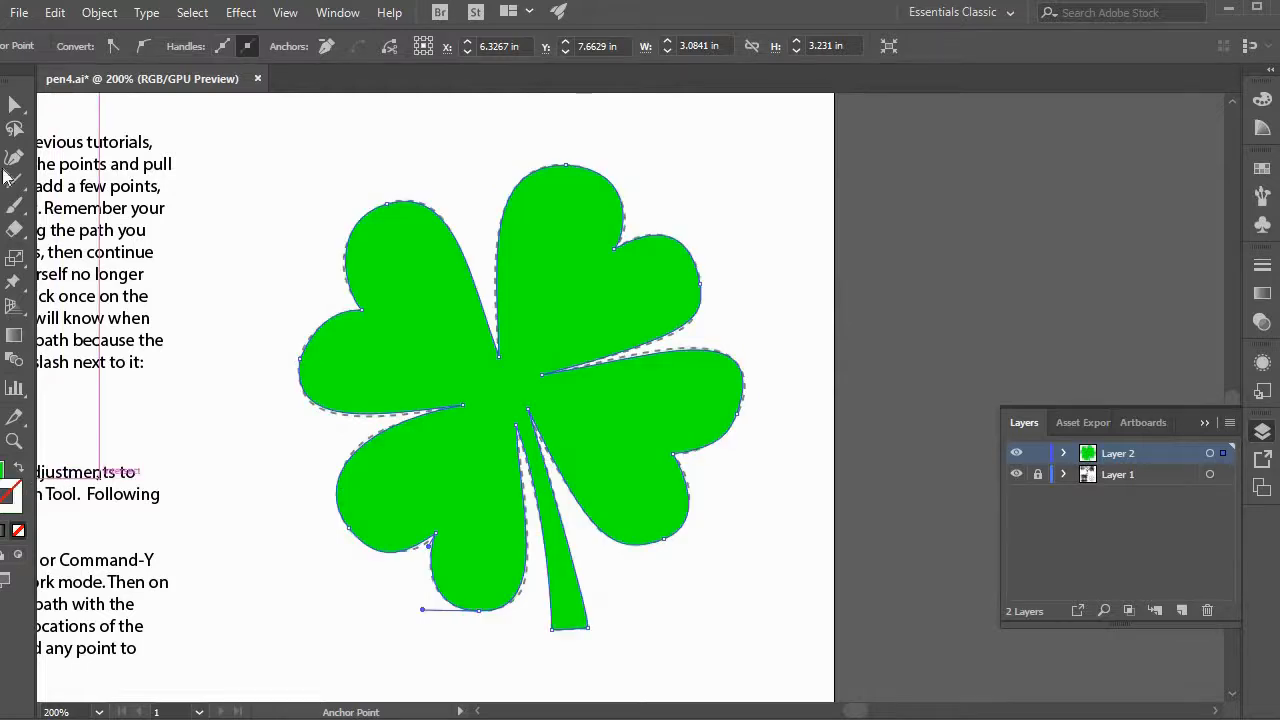
pyautogui.press('v')
pyautogui.click(731, 618)
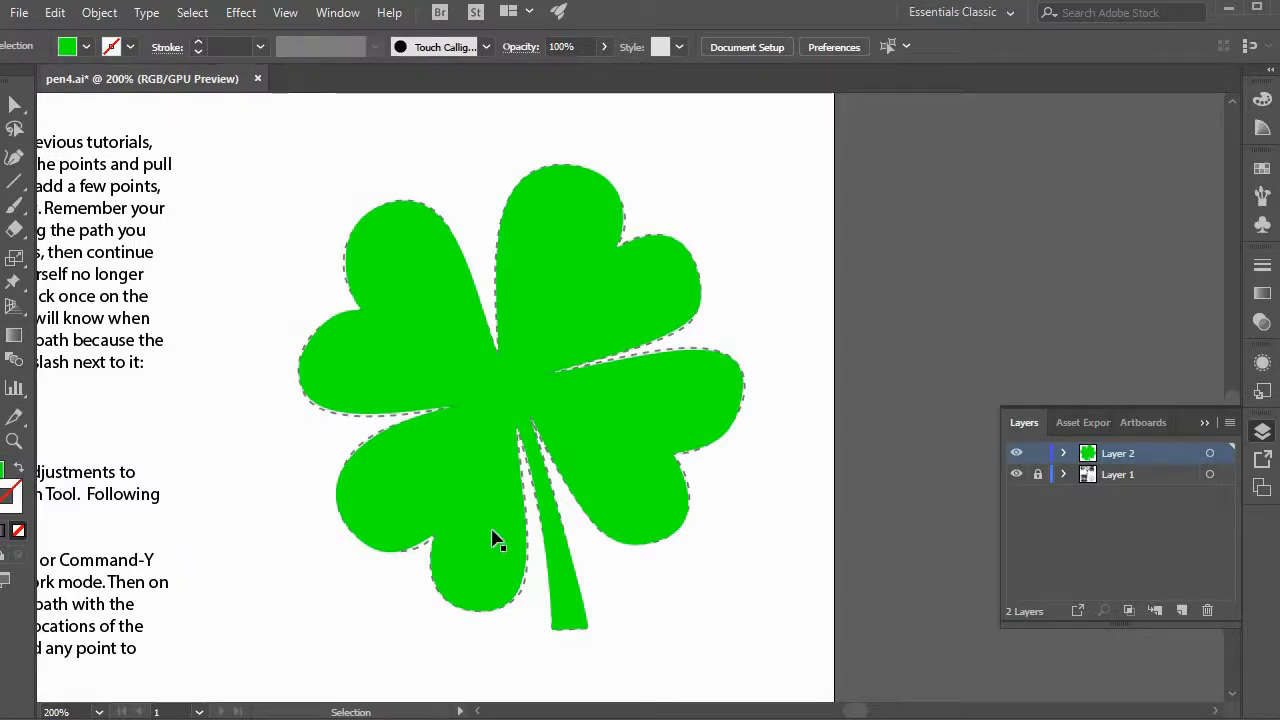
pyautogui.moveTo(14, 157); pyautogui.dragTo(82, 160)
pyautogui.press('v')
pyautogui.click(393, 212)
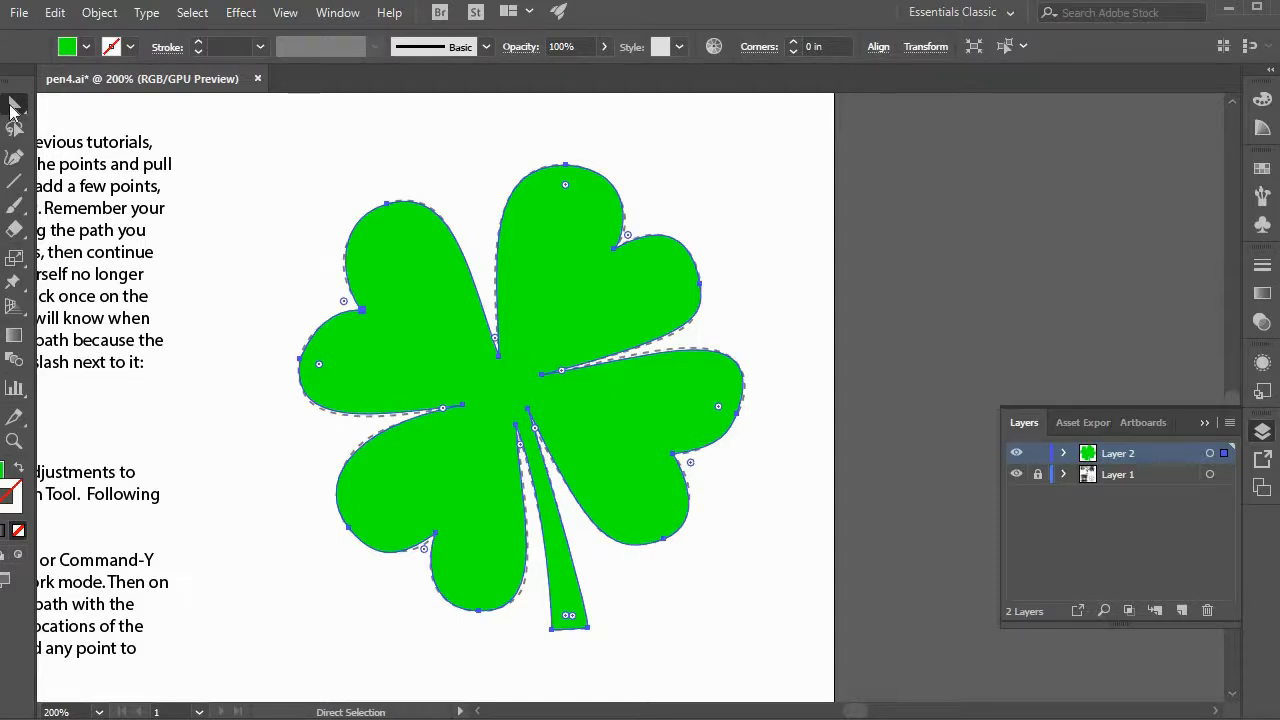
pyautogui.moveTo(14, 157); pyautogui.dragTo(126, 237)
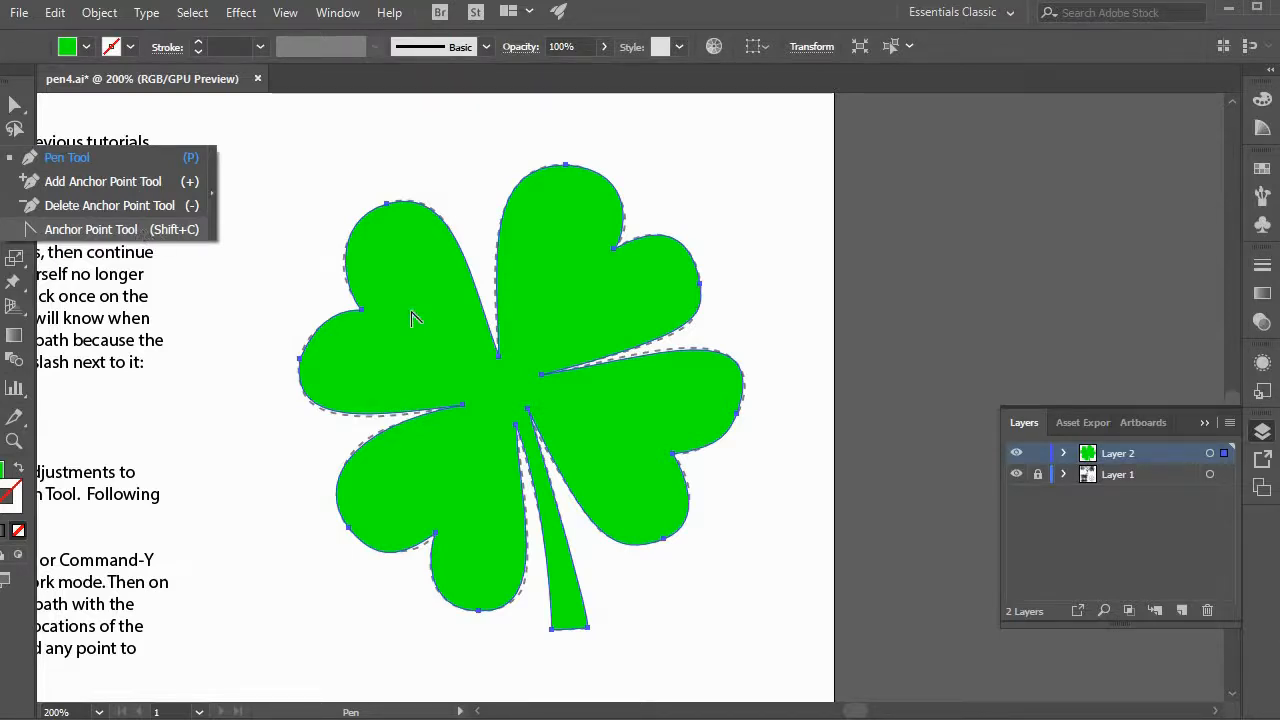
pyautogui.click(144, 233)
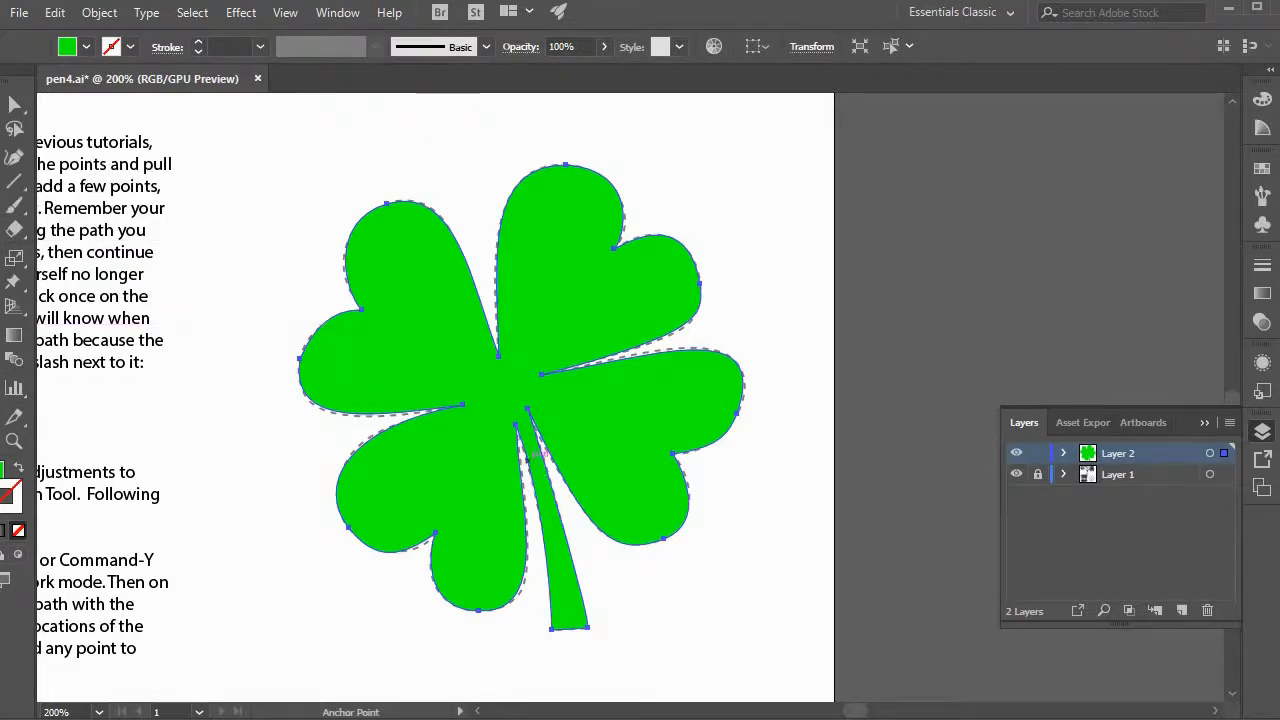
pyautogui.click(13, 101)
pyautogui.click(294, 179)
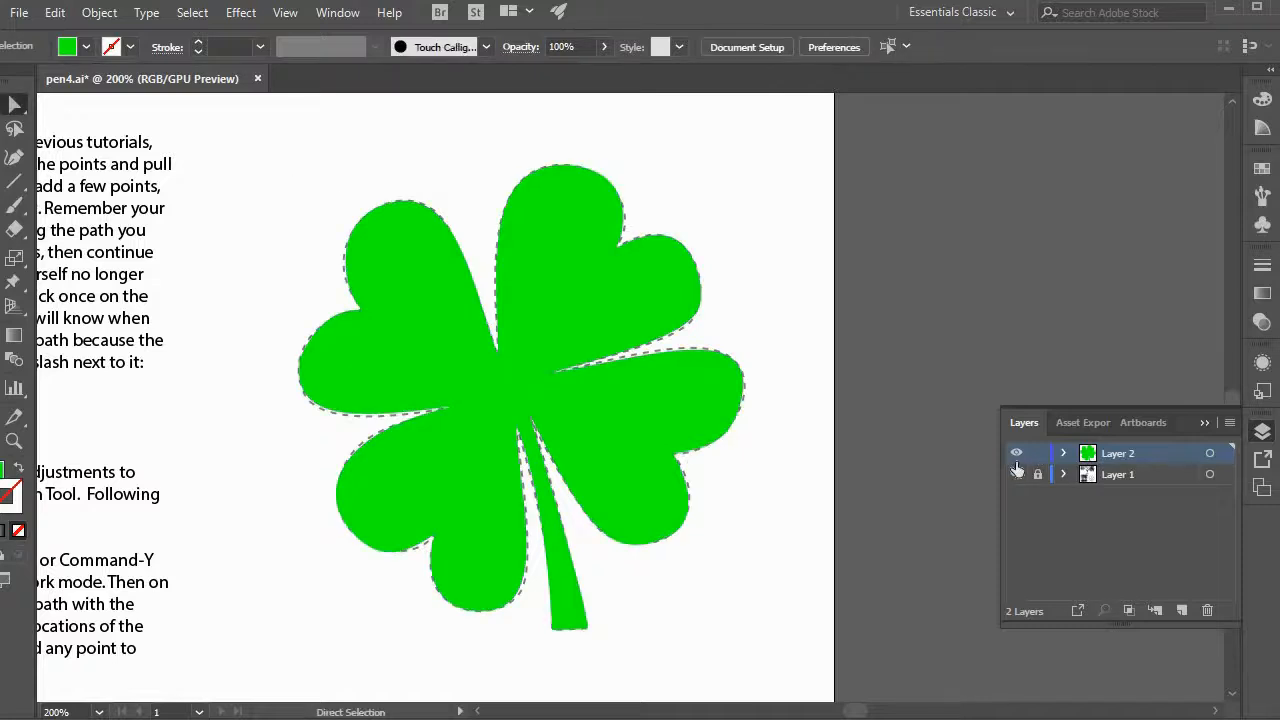